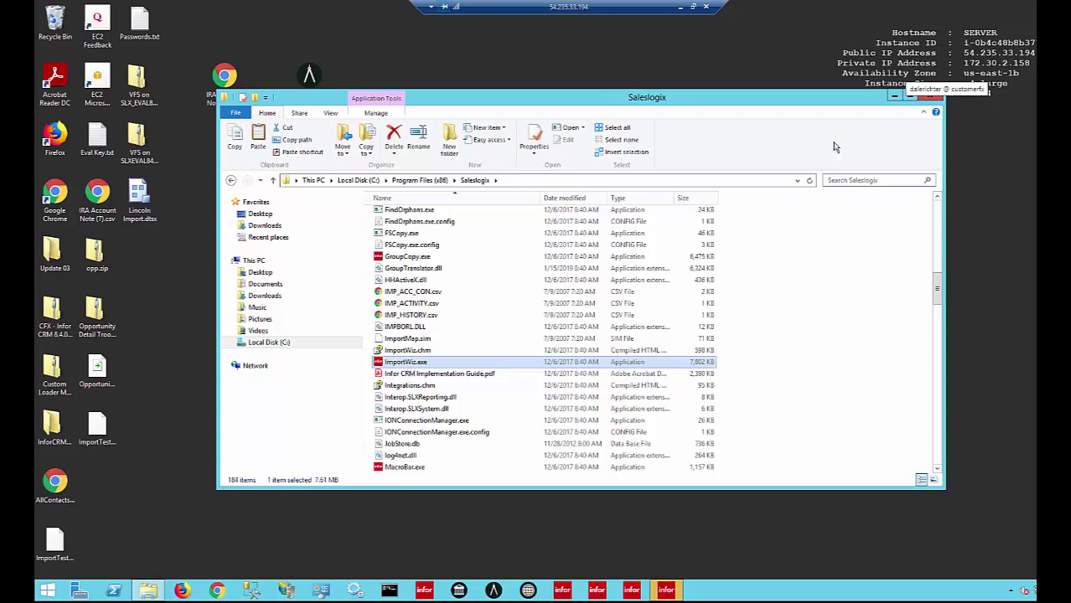
# Close the Saleslogix folder window and move the Import Wizard nearer the middle of the desktop.
pyautogui.click(931, 100)
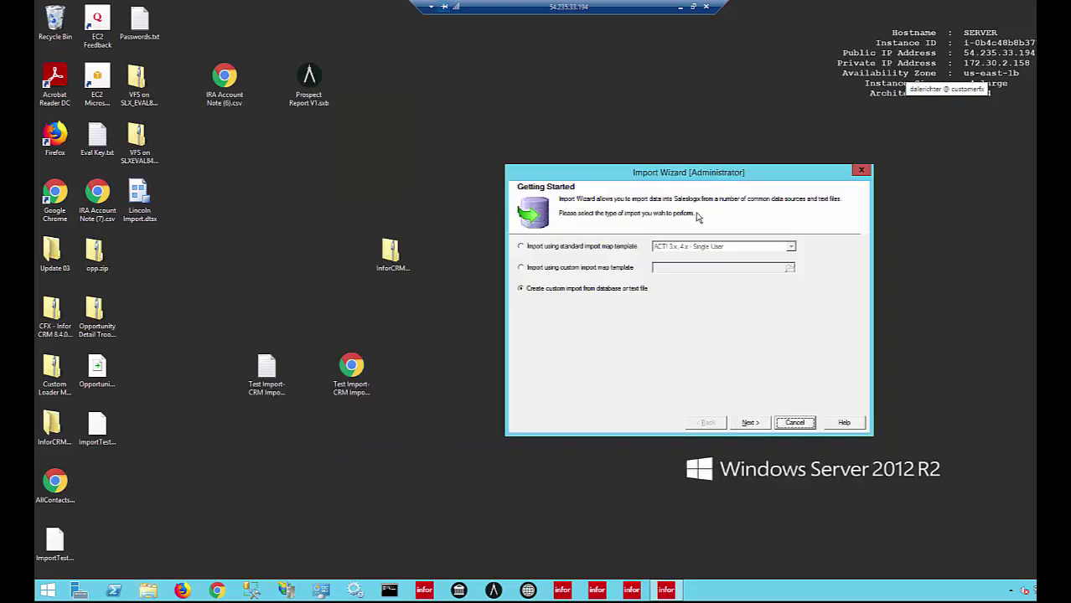
pyautogui.moveTo(710, 171); pyautogui.dragTo(622, 146)
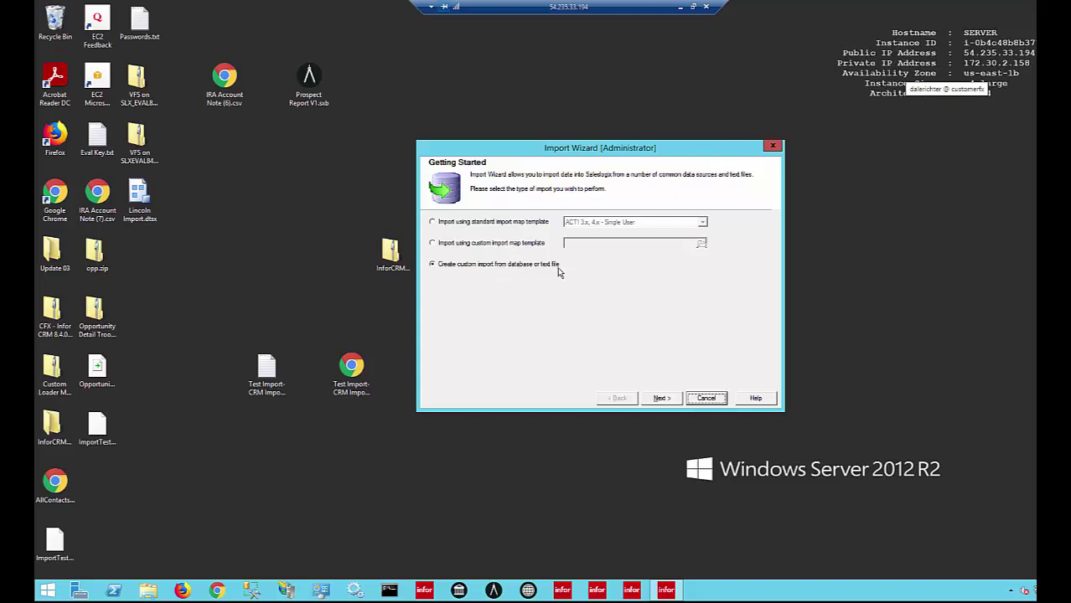
pyautogui.click(352, 367)
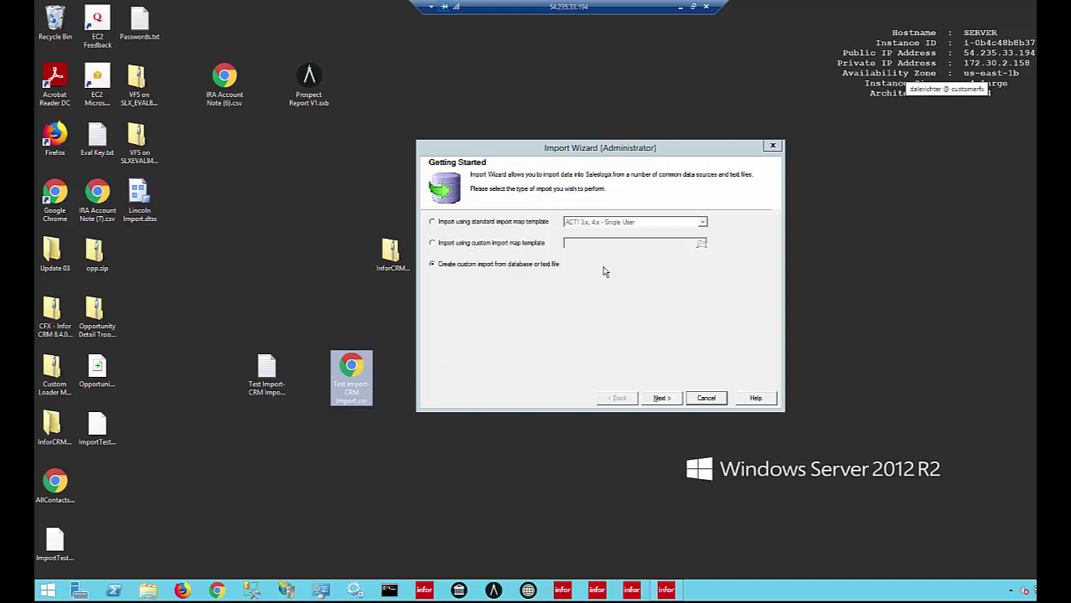
# Set up a custom import from a text file (CSV) with guided help, covering both Accounts and Contacts.
pyautogui.click(659, 399)
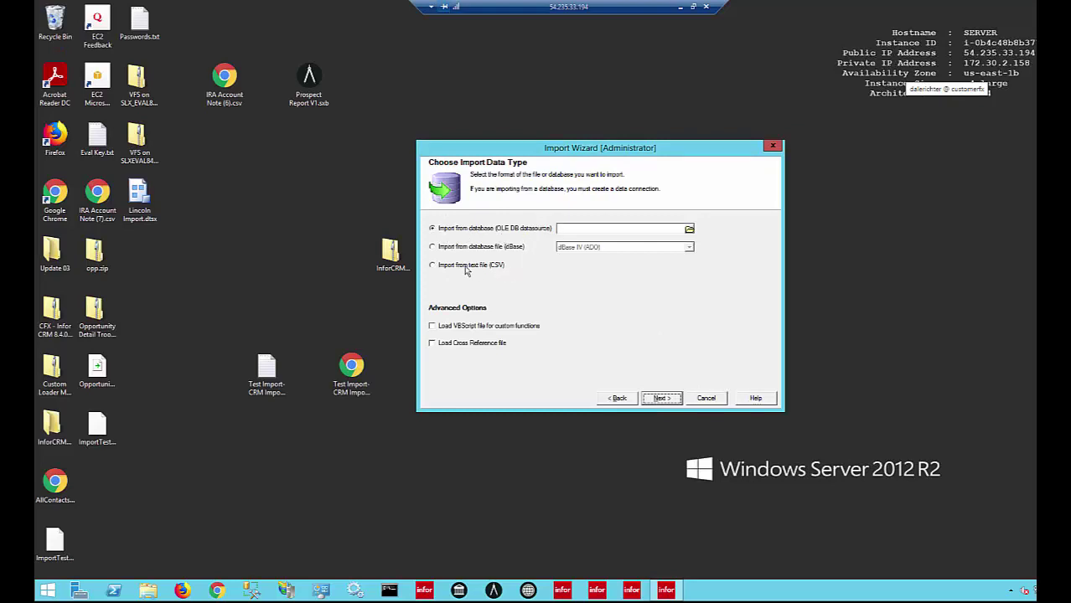
pyautogui.click(433, 267)
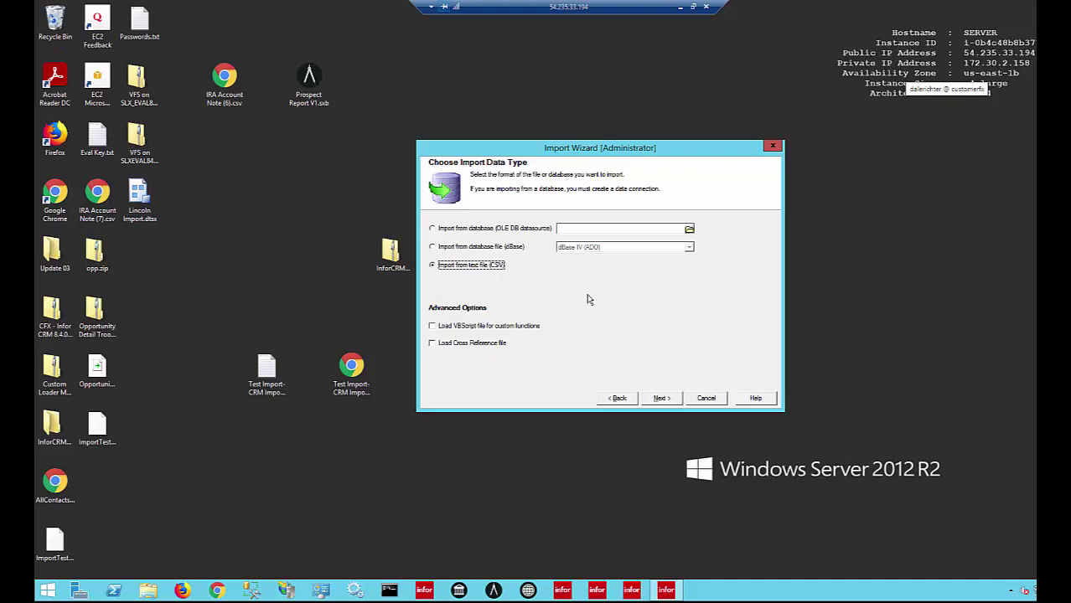
pyautogui.click(663, 400)
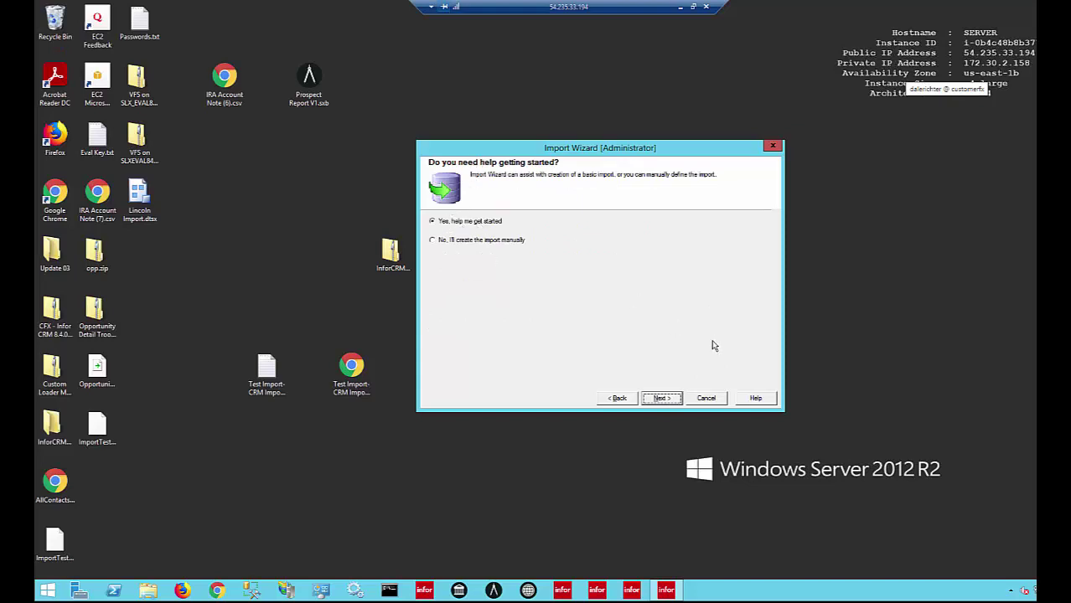
pyautogui.click(671, 399)
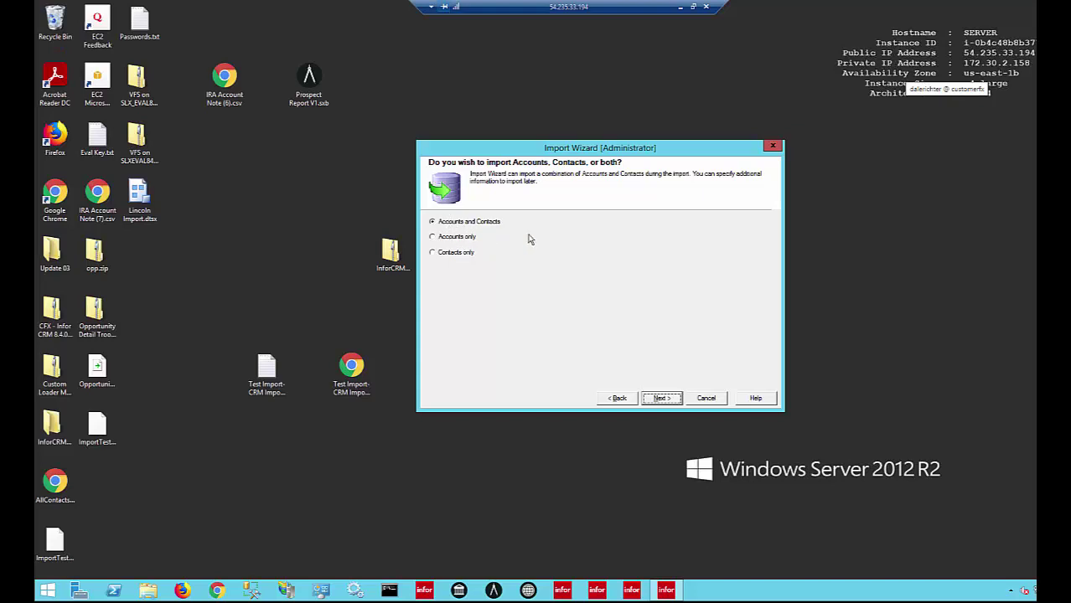
pyautogui.click(662, 398)
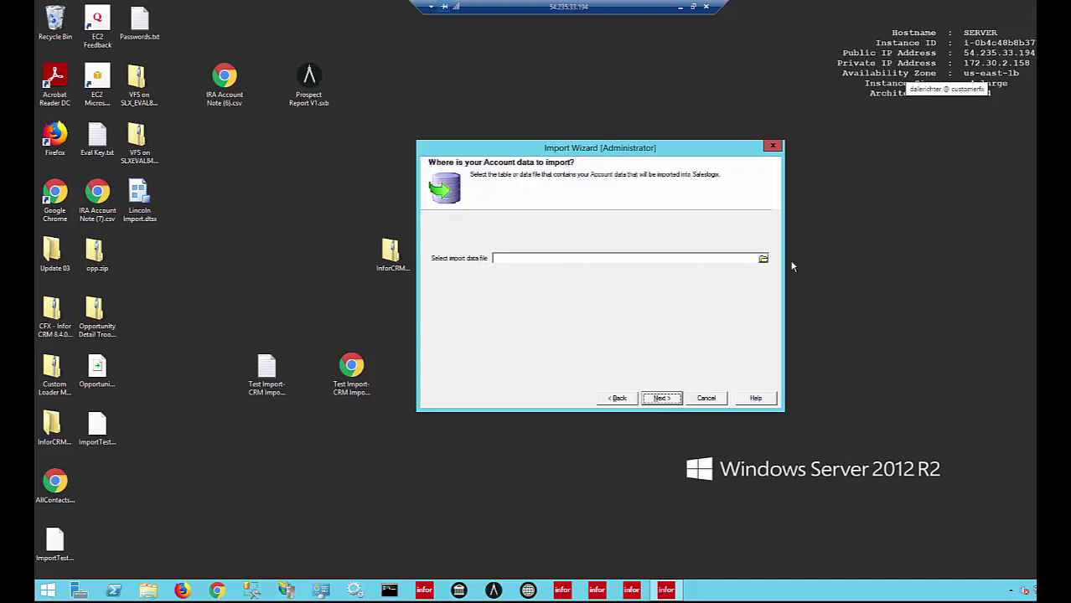
# Choose Test Import- CRM Import.csv from the Desktop as the source file for the Account data.
pyautogui.click(762, 259)
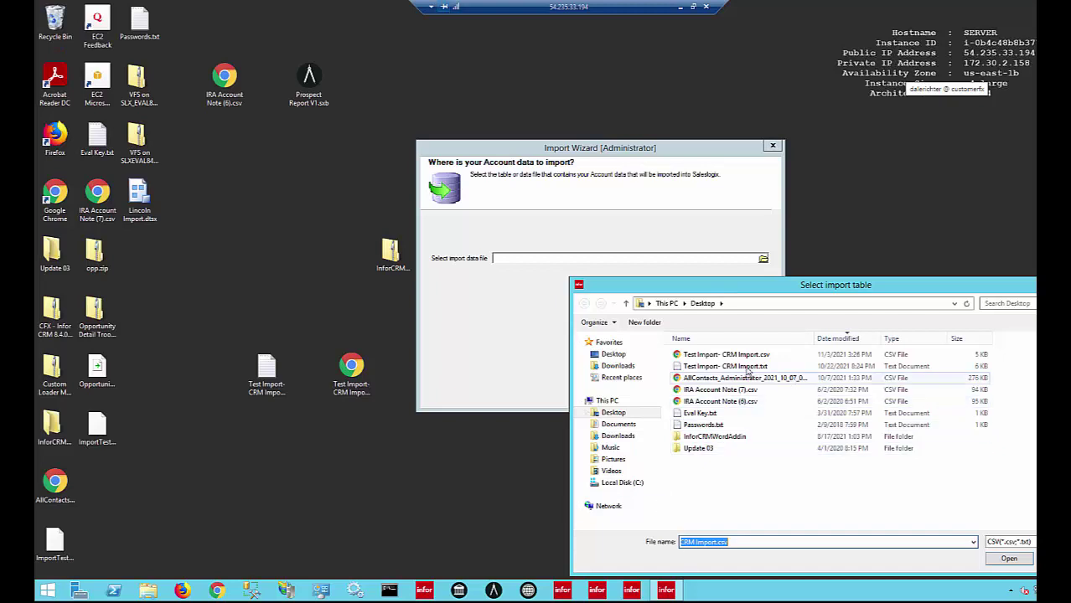
pyautogui.click(724, 355)
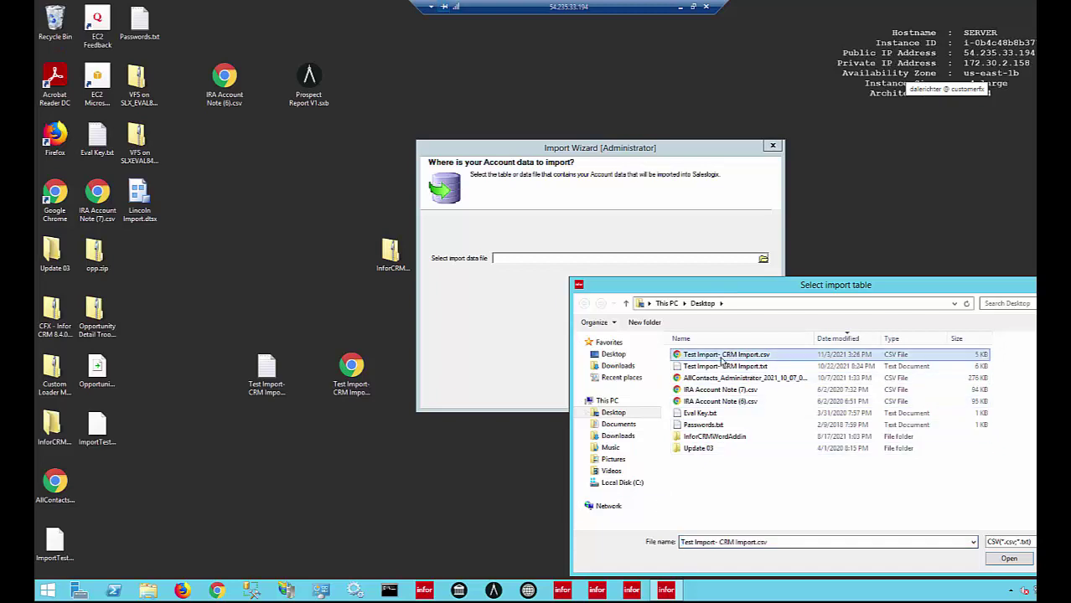
pyautogui.click(1004, 560)
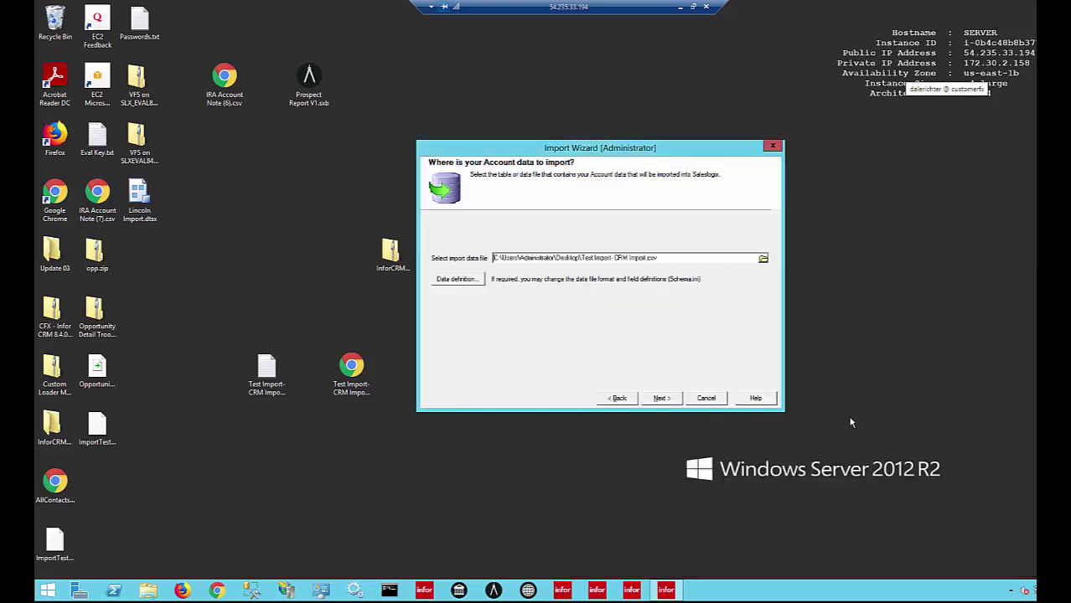
pyautogui.click(661, 398)
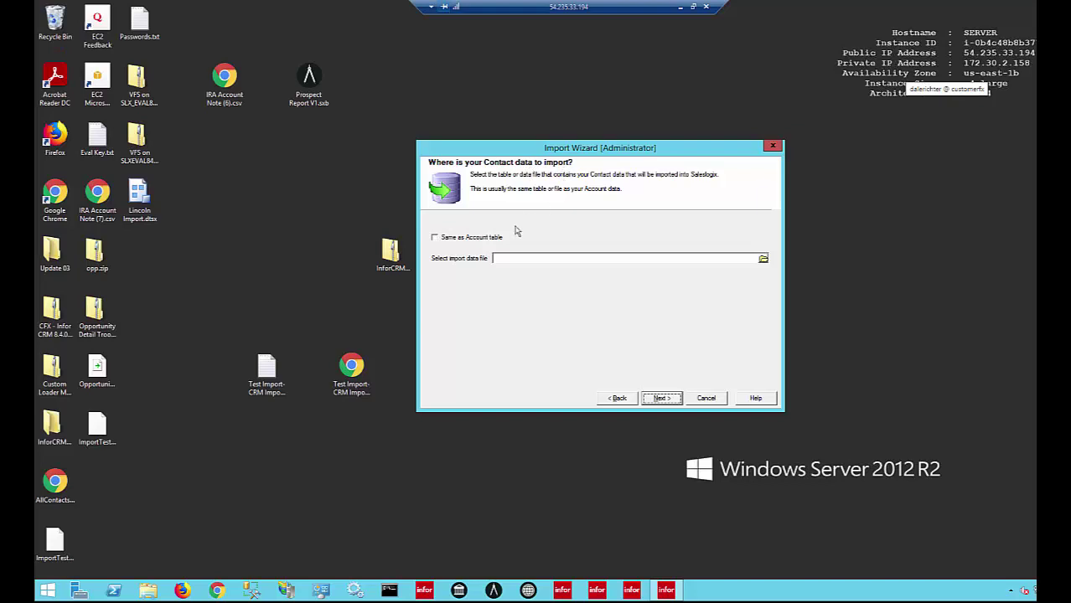
# Use the same source as the Account table for the Contact data and the Account address data.
pyautogui.click(436, 239)
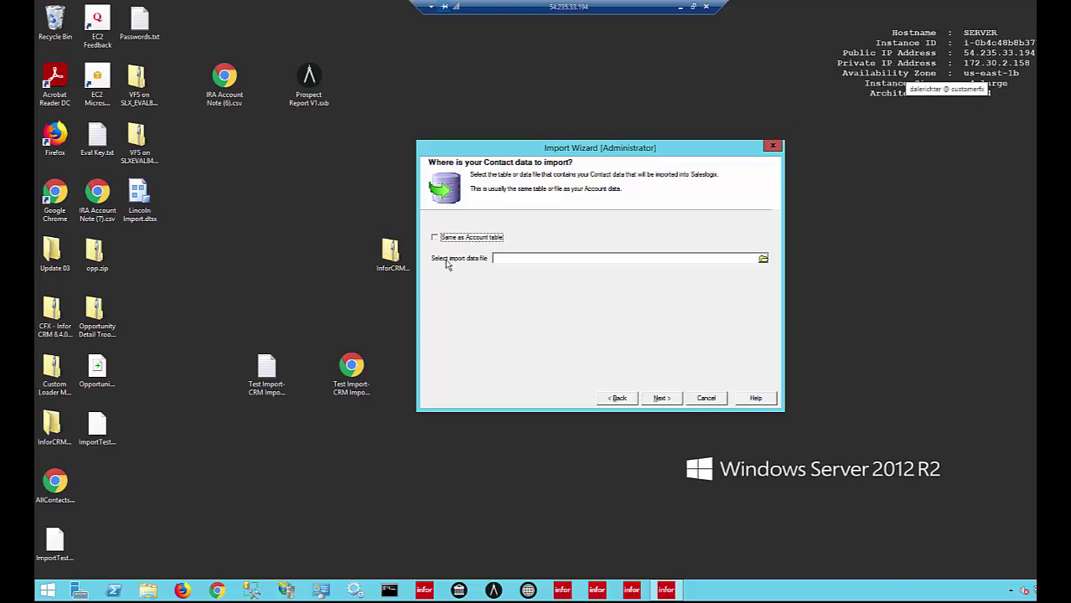
pyautogui.click(660, 399)
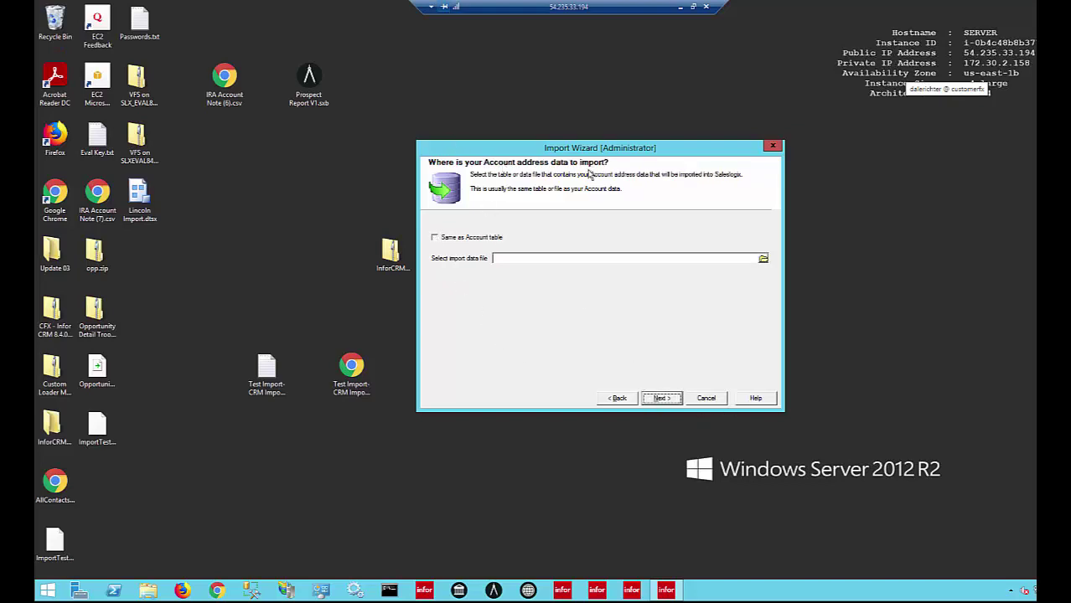
pyautogui.click(434, 239)
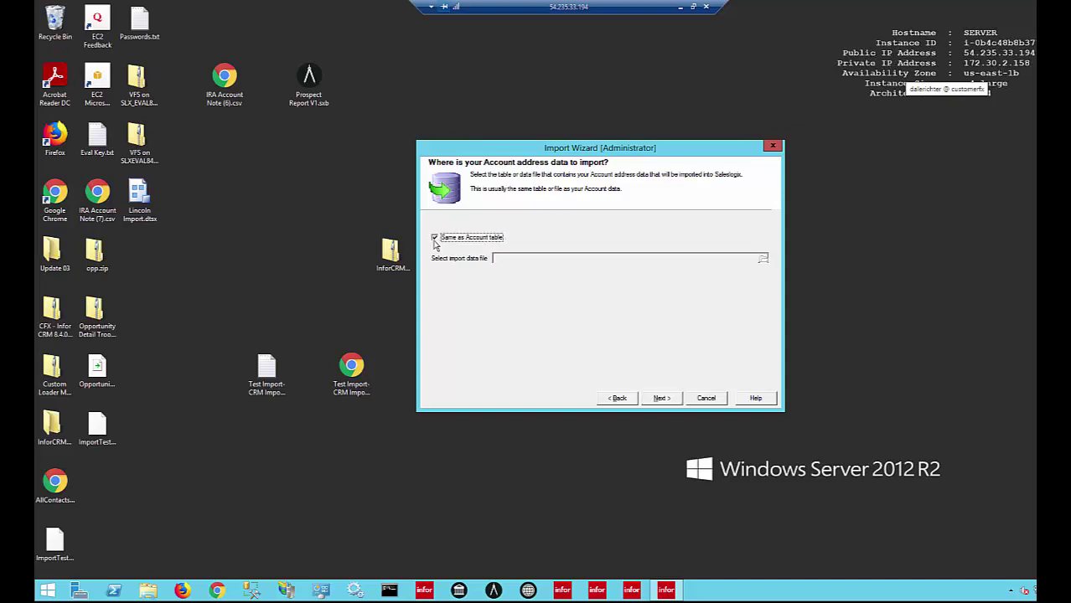
pyautogui.click(661, 398)
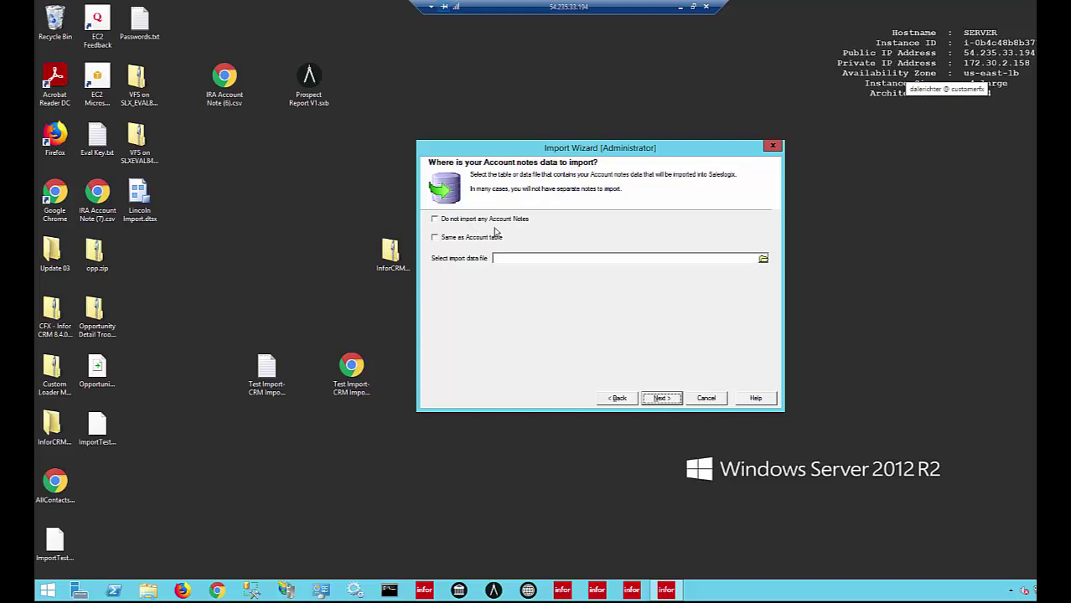
# Exclude Account and Contact notes from the import and take Contact addresses from the Contact table.
pyautogui.click(435, 219)
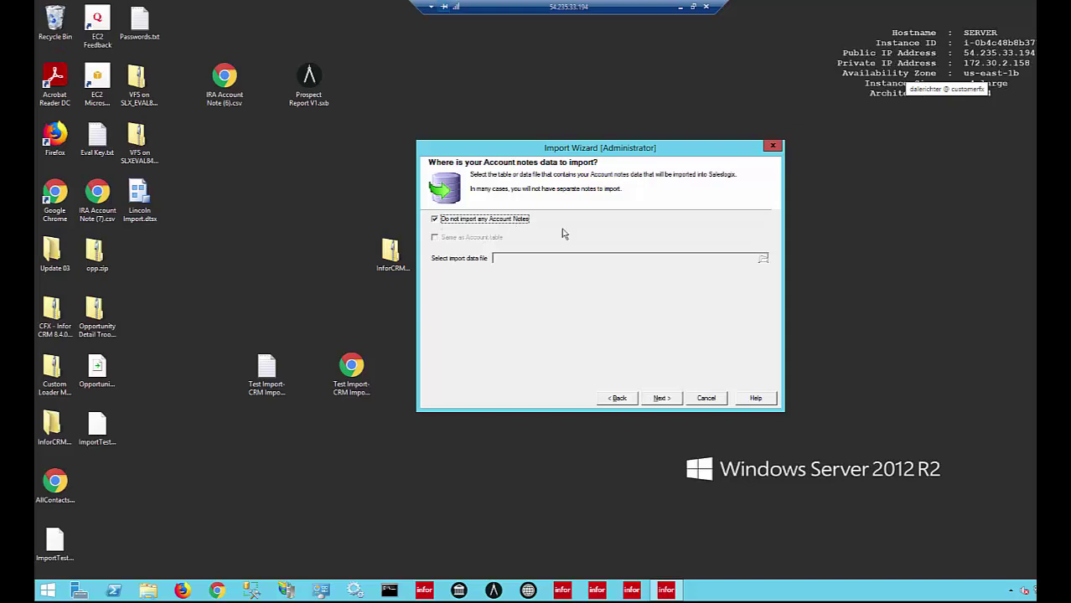
pyautogui.click(661, 398)
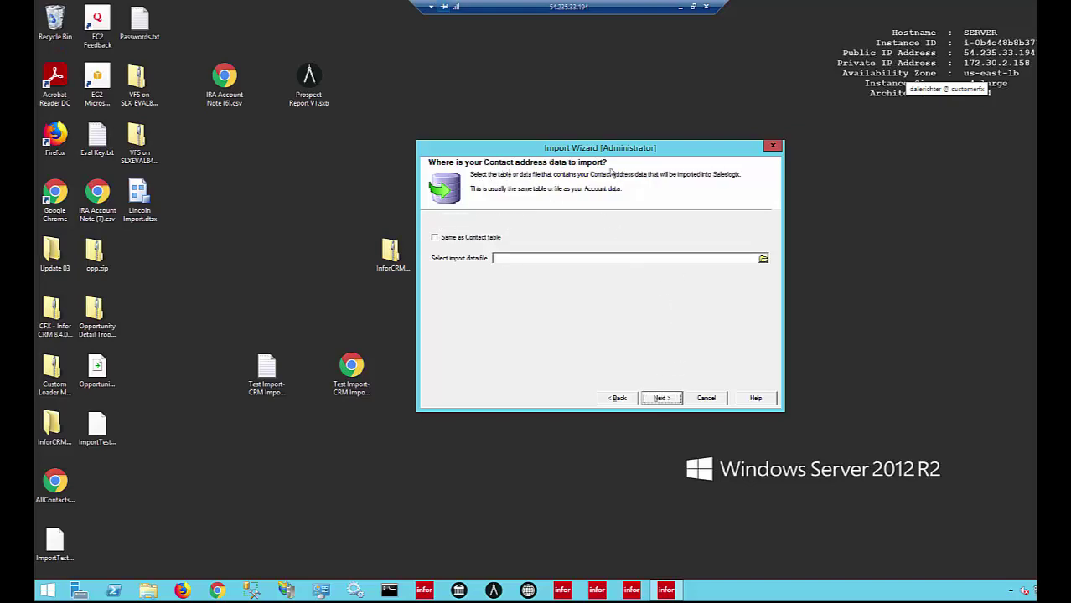
pyautogui.click(435, 238)
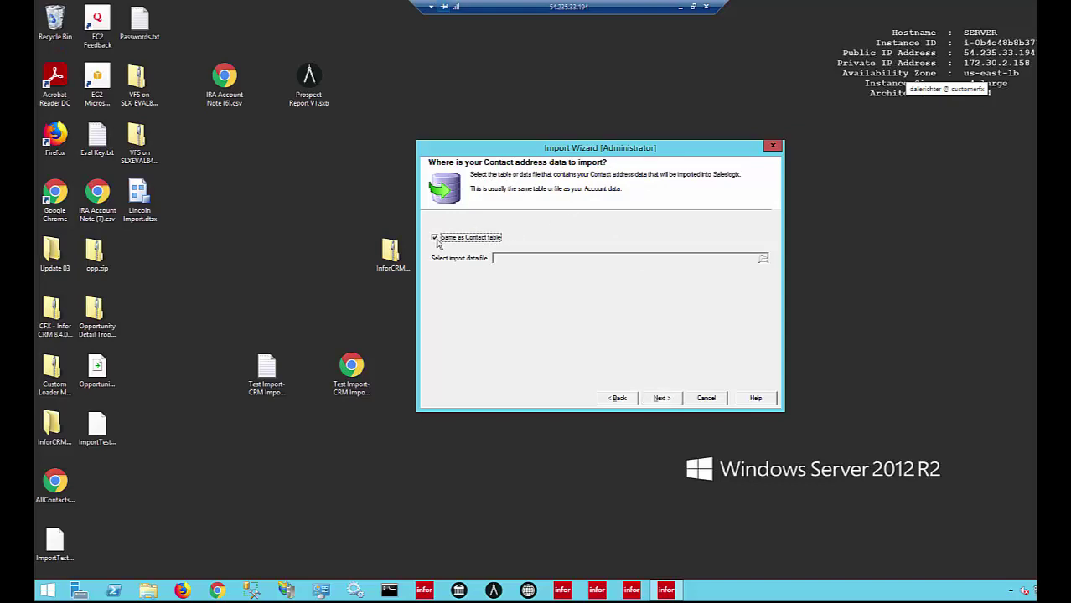
pyautogui.click(660, 401)
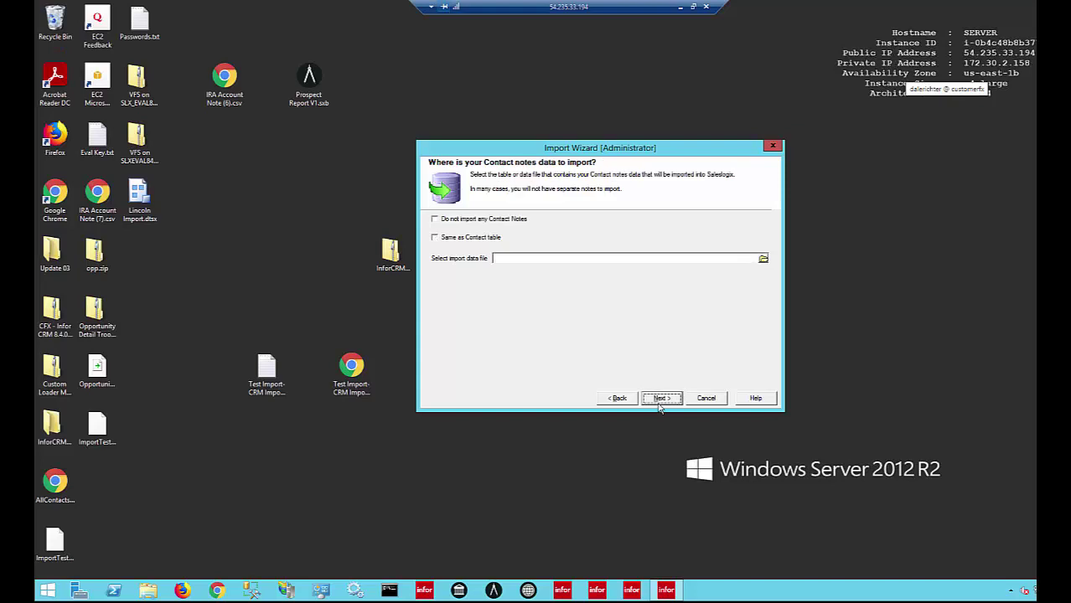
pyautogui.click(435, 220)
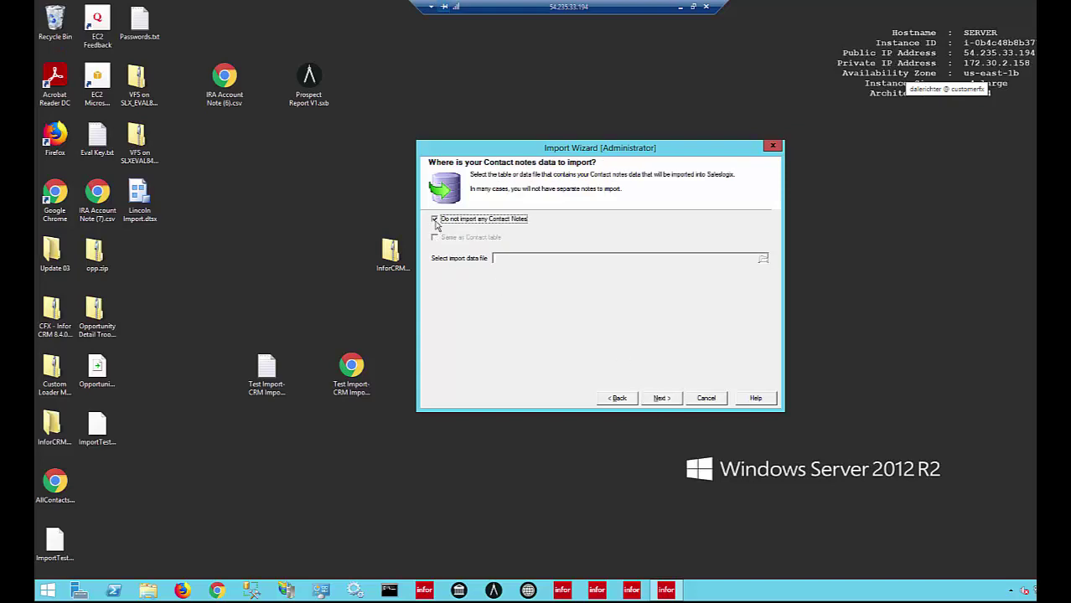
pyautogui.click(662, 400)
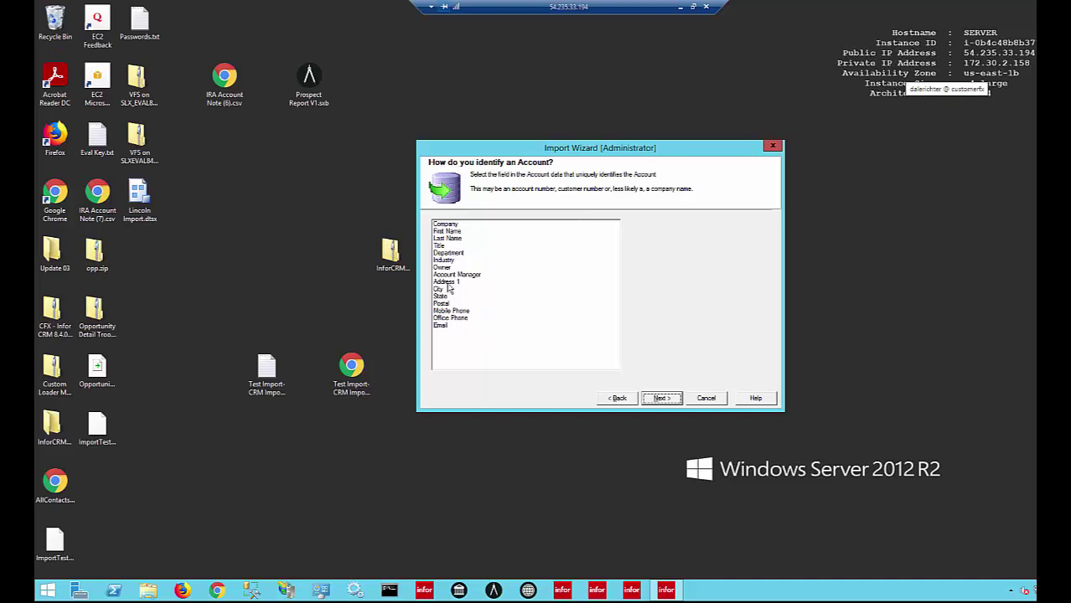
# Identify accounts by the Company field and accept the wizard's import tables and table mapping.
pyautogui.click(448, 225)
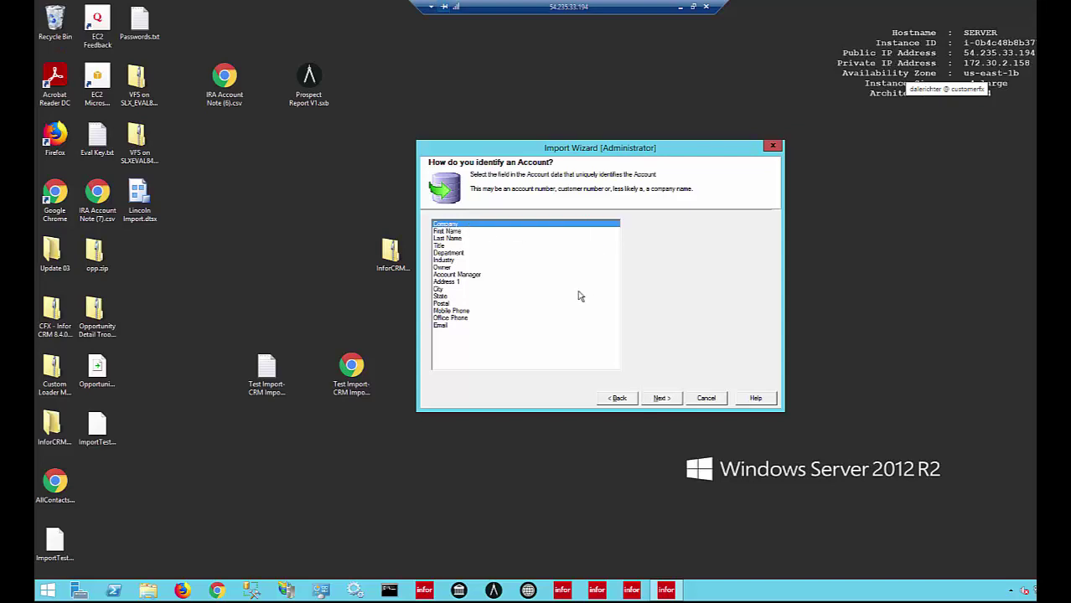
pyautogui.click(661, 399)
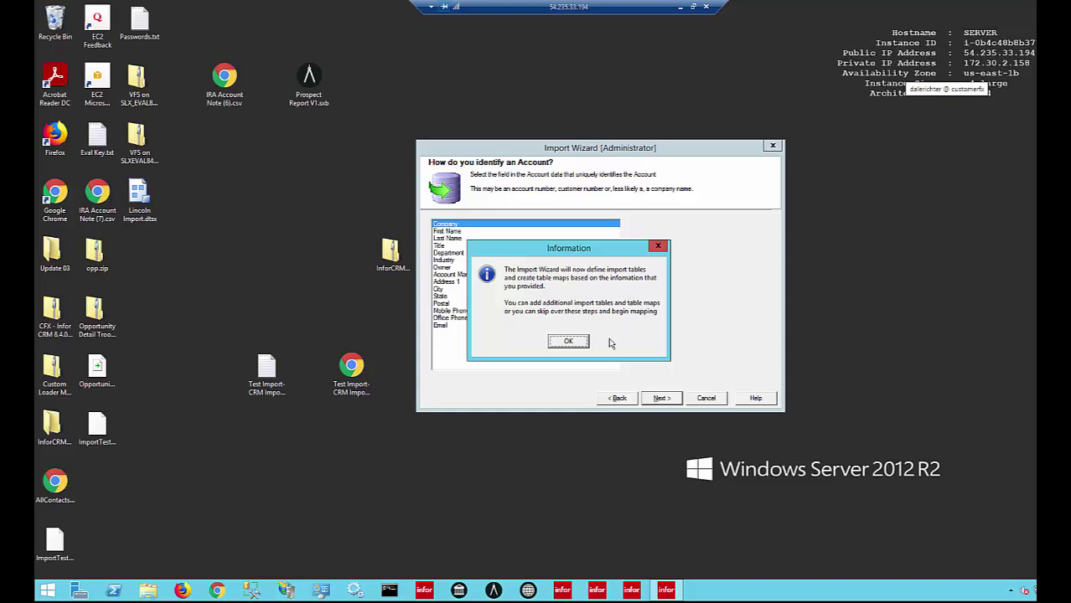
pyautogui.click(576, 344)
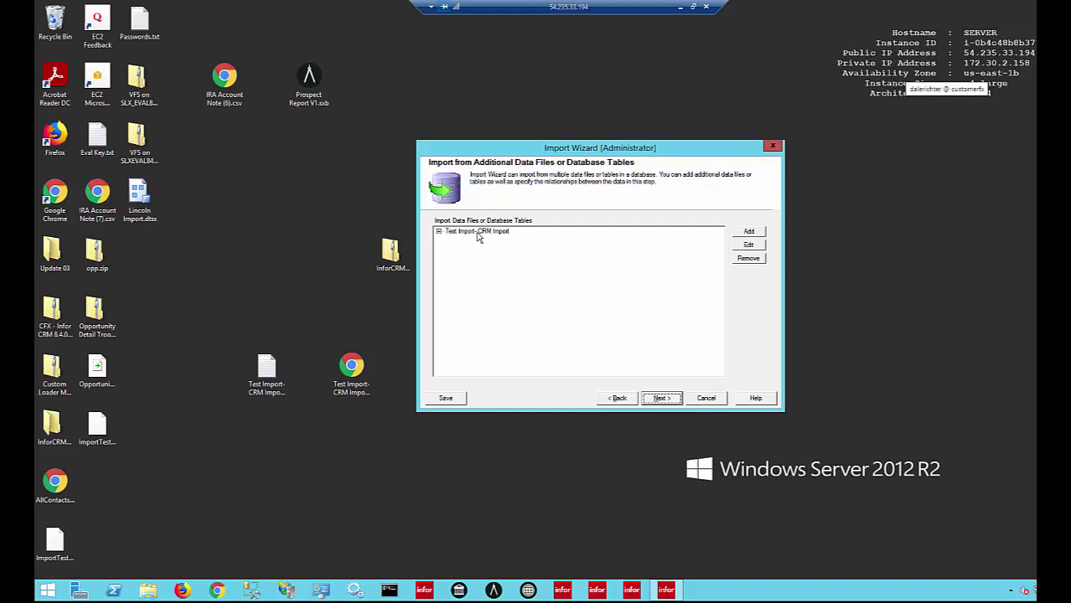
pyautogui.click(661, 398)
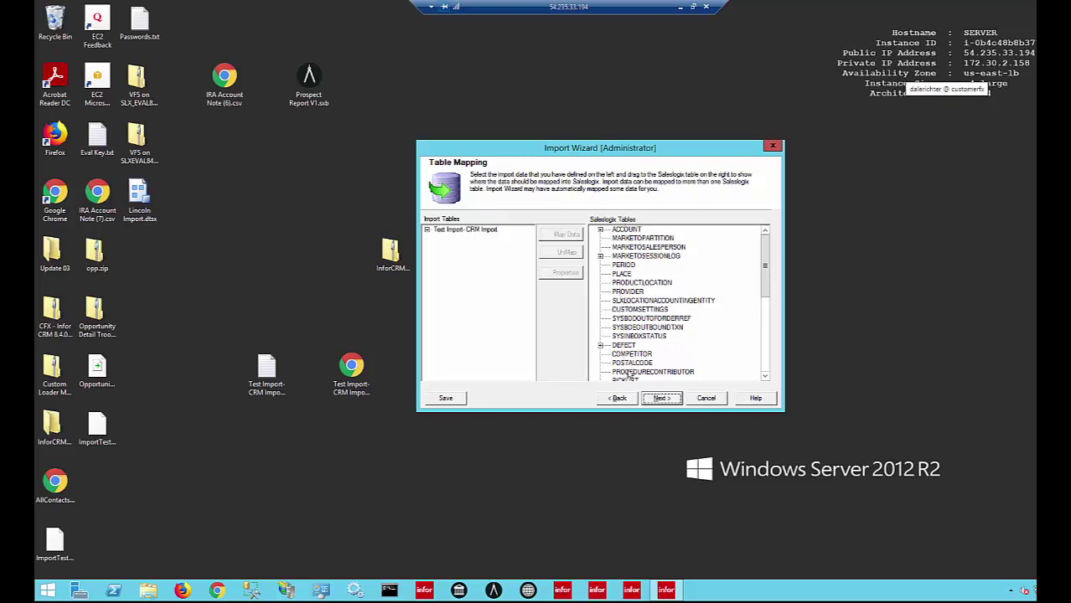
pyautogui.click(662, 399)
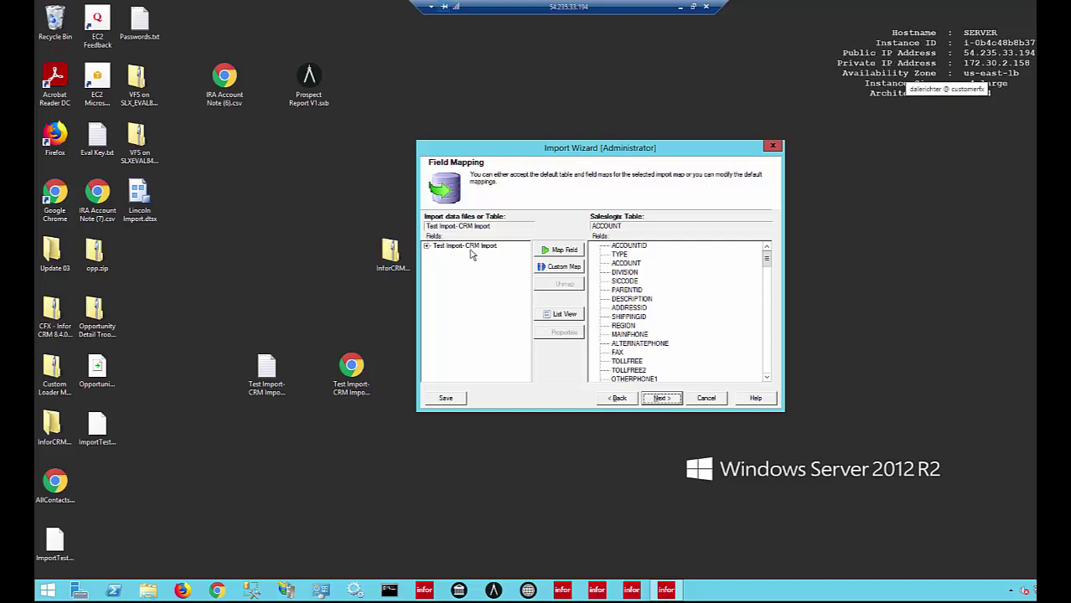
# Expand the Test Import- CRM Import fields and map Company to the ACCOUNT field of the ACCOUNT table.
pyautogui.click(428, 247)
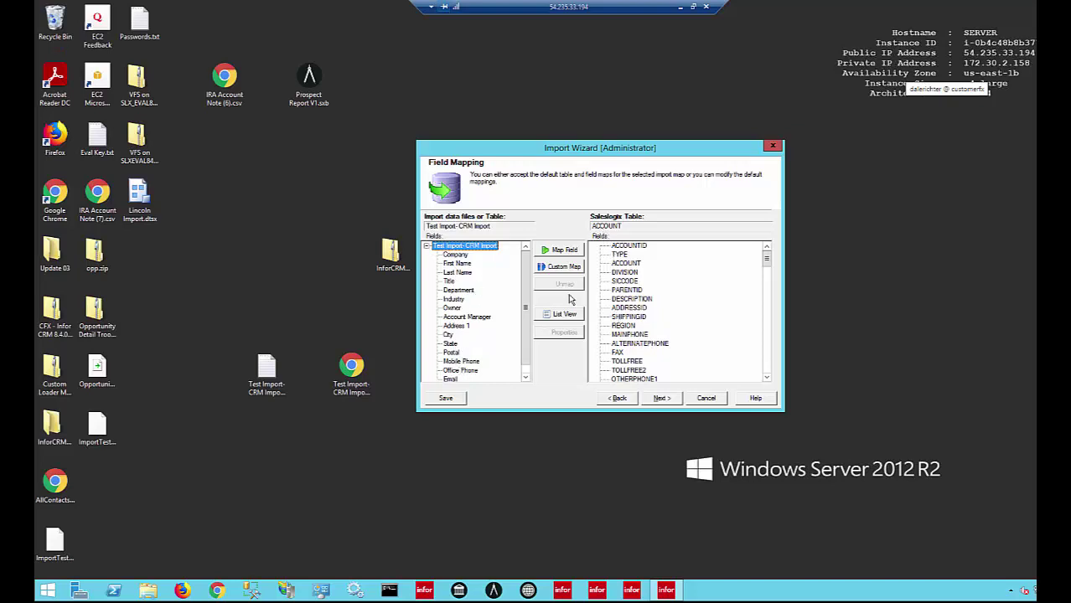
pyautogui.click(455, 255)
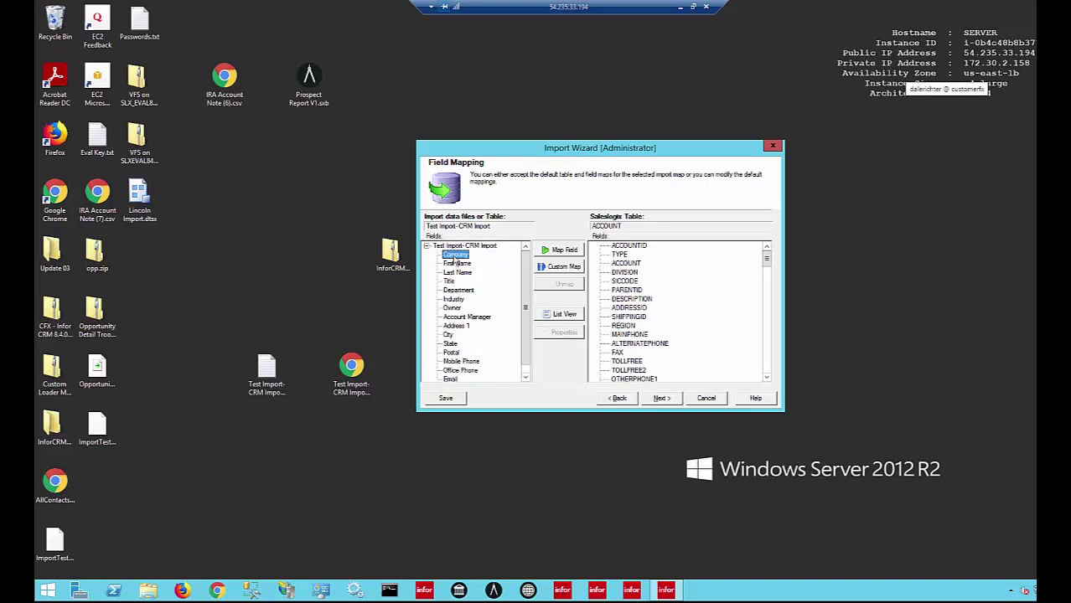
pyautogui.moveTo(455, 257); pyautogui.dragTo(630, 265)
# Map the Industry import field to the INDUSTRY field of the ACCOUNT table.
pyautogui.click(767, 378)
pyautogui.click(767, 378)
pyautogui.click(767, 378)
pyautogui.click(767, 378)
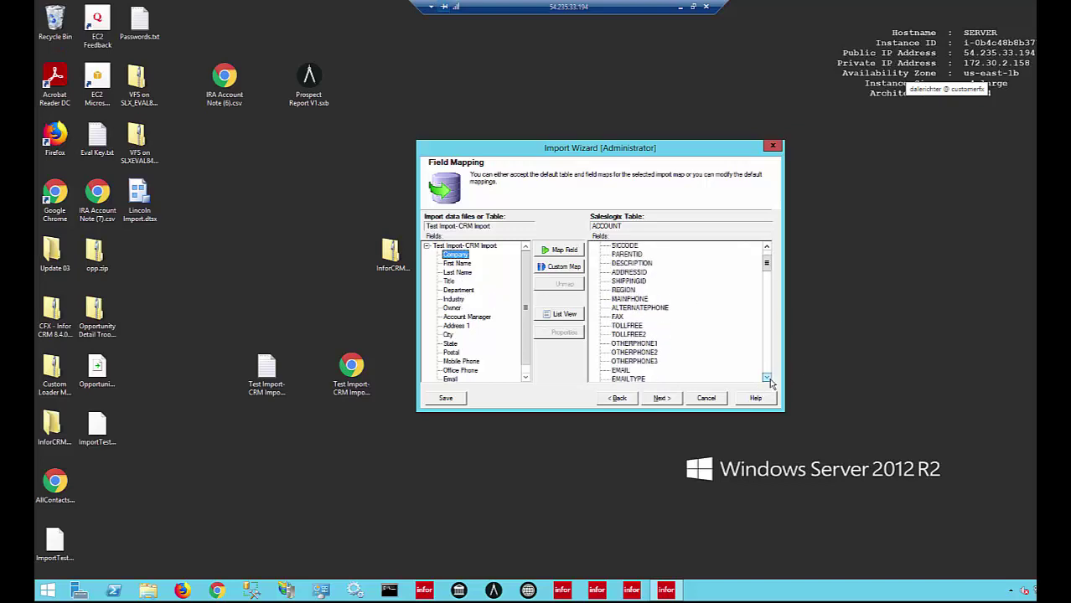
pyautogui.click(767, 378)
pyautogui.click(766, 377)
pyautogui.click(767, 378)
pyautogui.click(767, 378)
pyautogui.click(766, 378)
pyautogui.click(767, 378)
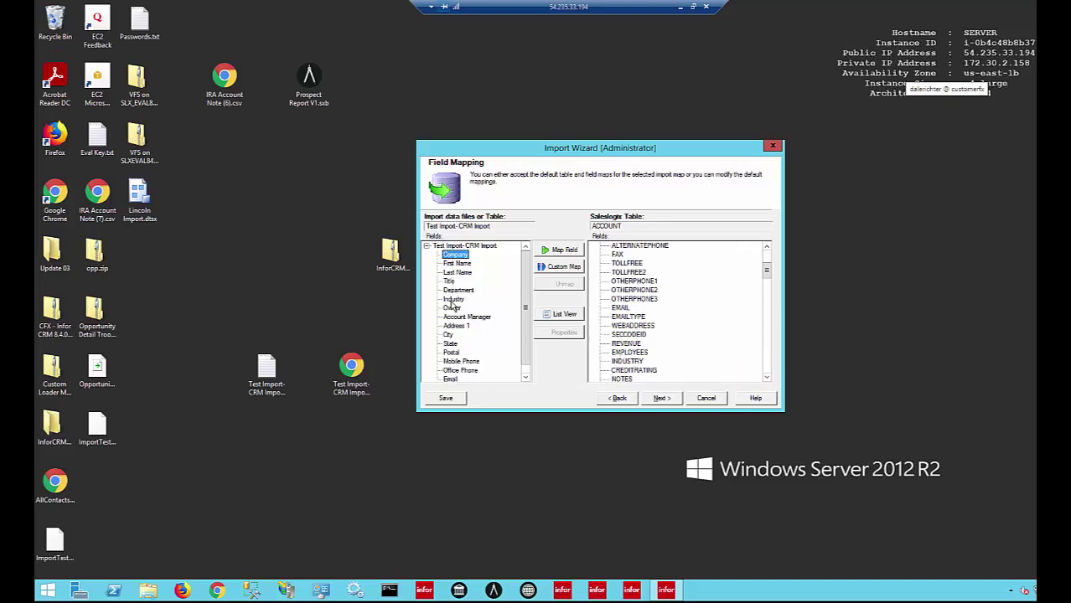
pyautogui.moveTo(451, 301); pyautogui.dragTo(622, 366)
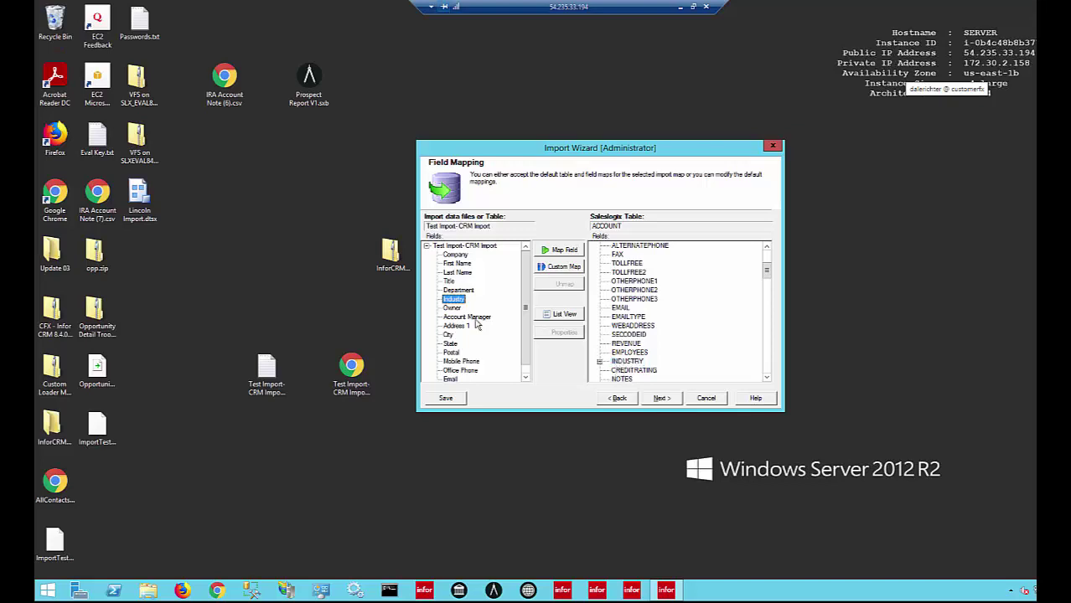
# Map the Owner import field to the SECCODEID field of the ACCOUNT table.
pyautogui.click(452, 310)
pyautogui.moveTo(766, 273); pyautogui.dragTo(770, 261)
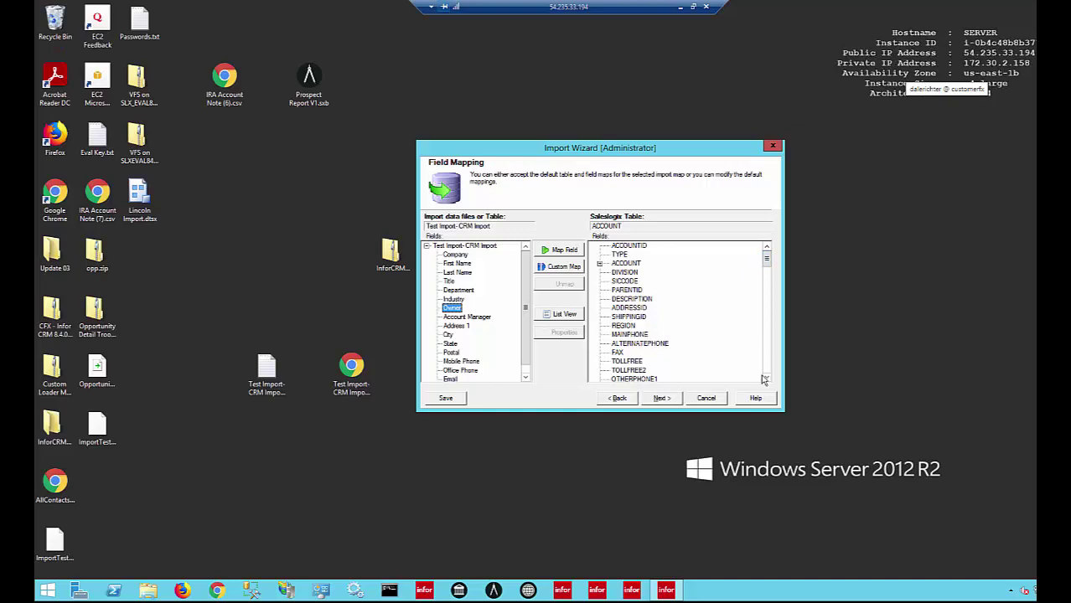
pyautogui.moveTo(767, 380); pyautogui.dragTo(768, 379)
pyautogui.click(640, 353)
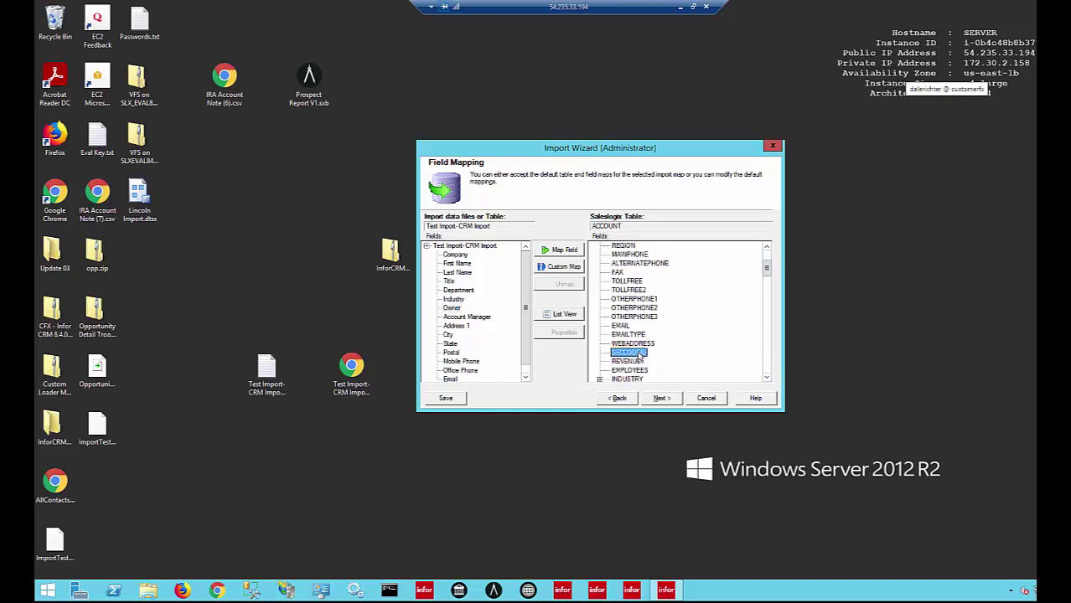
pyautogui.click(453, 308)
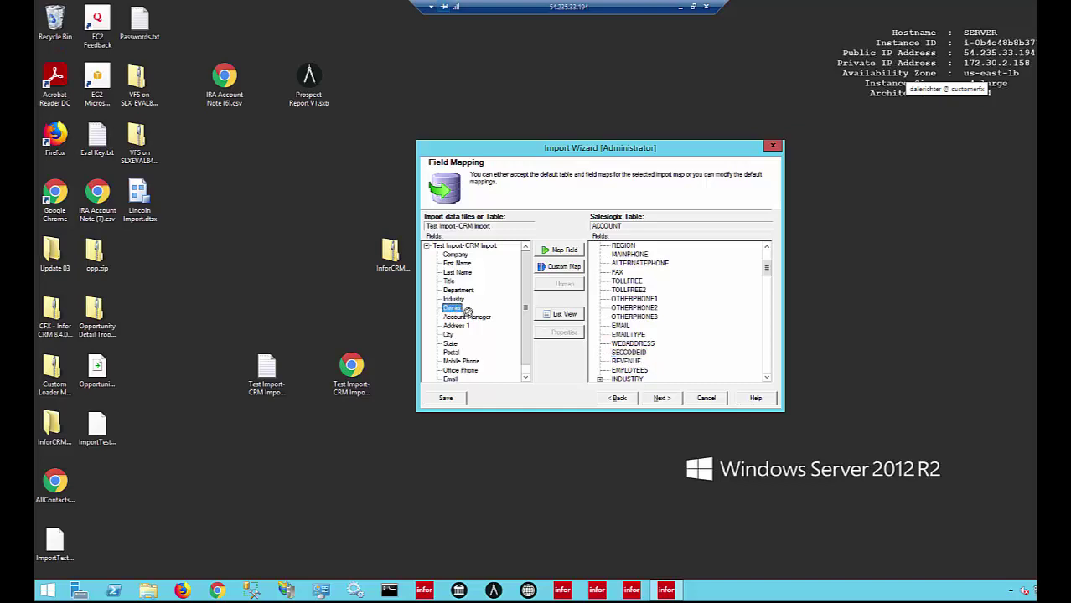
pyautogui.moveTo(630, 356); pyautogui.dragTo(630, 356)
# Map the Account Manager import field to the ACCOUNTMANAGERID field of the ACCOUNT table.
pyautogui.click(476, 318)
pyautogui.click(767, 377)
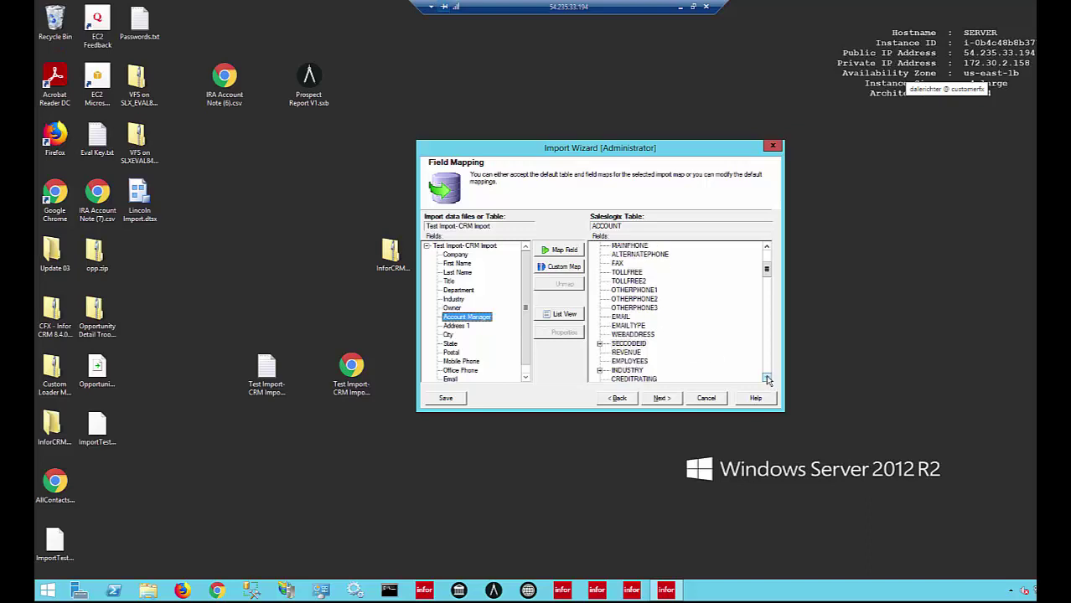
pyautogui.click(767, 378)
pyautogui.click(767, 378)
pyautogui.click(766, 377)
pyautogui.click(767, 378)
pyautogui.click(767, 378)
pyautogui.click(767, 378)
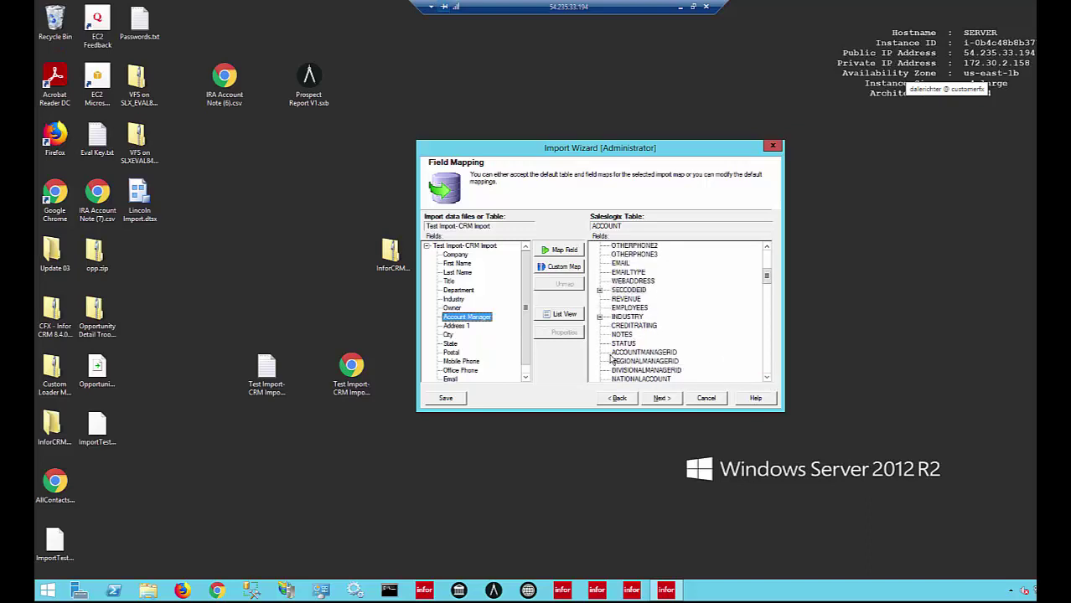
pyautogui.click(635, 353)
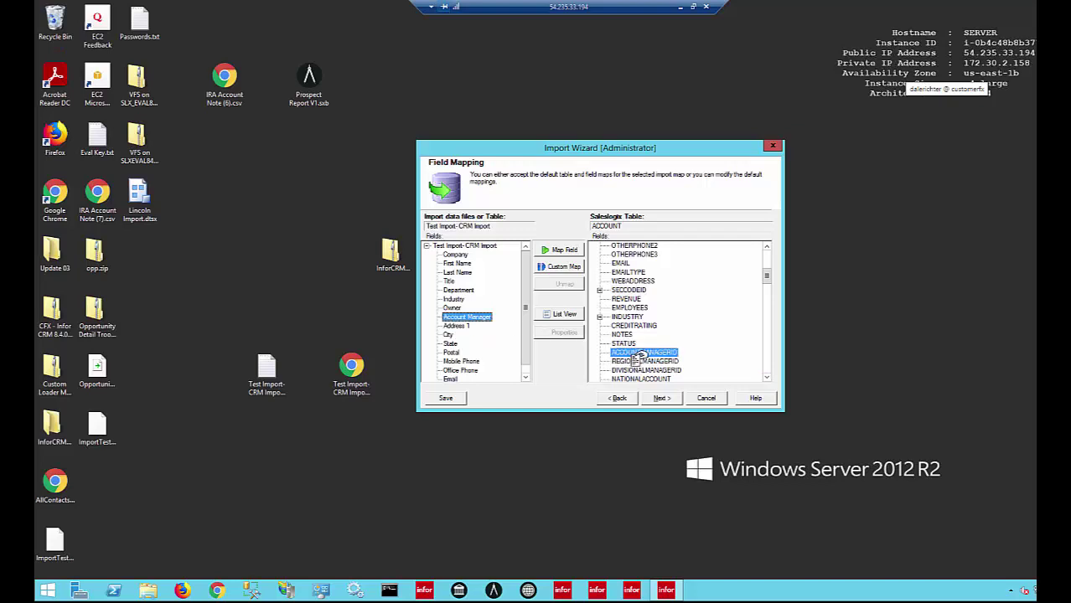
pyautogui.moveTo(637, 355); pyautogui.dragTo(639, 355)
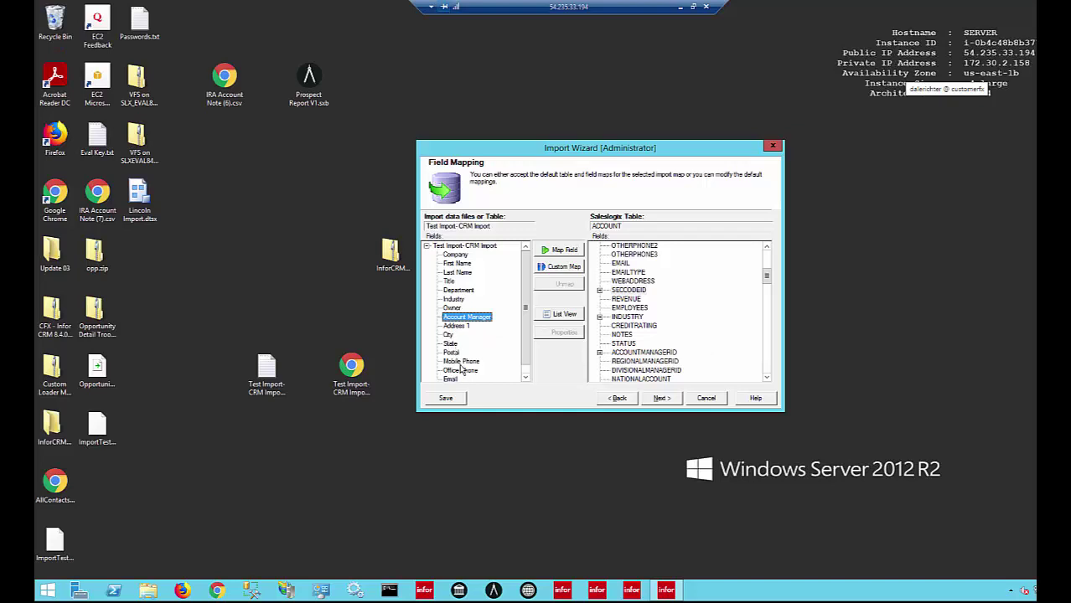
# Proceed to the ADDRESS (ACCOUNT) table and map Address 1, City, State and Postal to ADDRESS1, CITY, STATE and POSTALCODE.
pyautogui.click(526, 378)
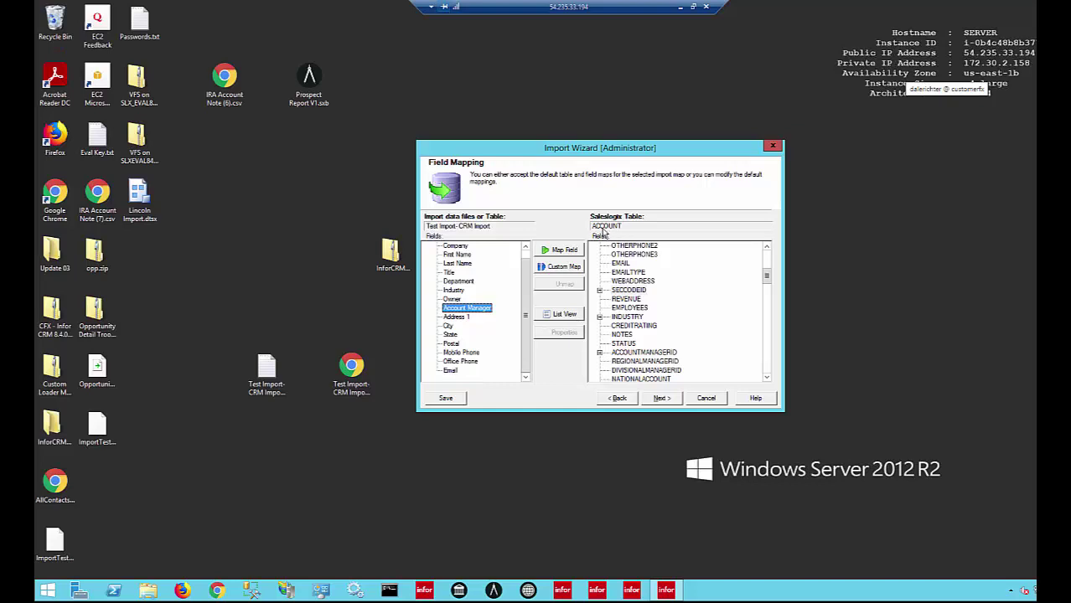
pyautogui.click(662, 399)
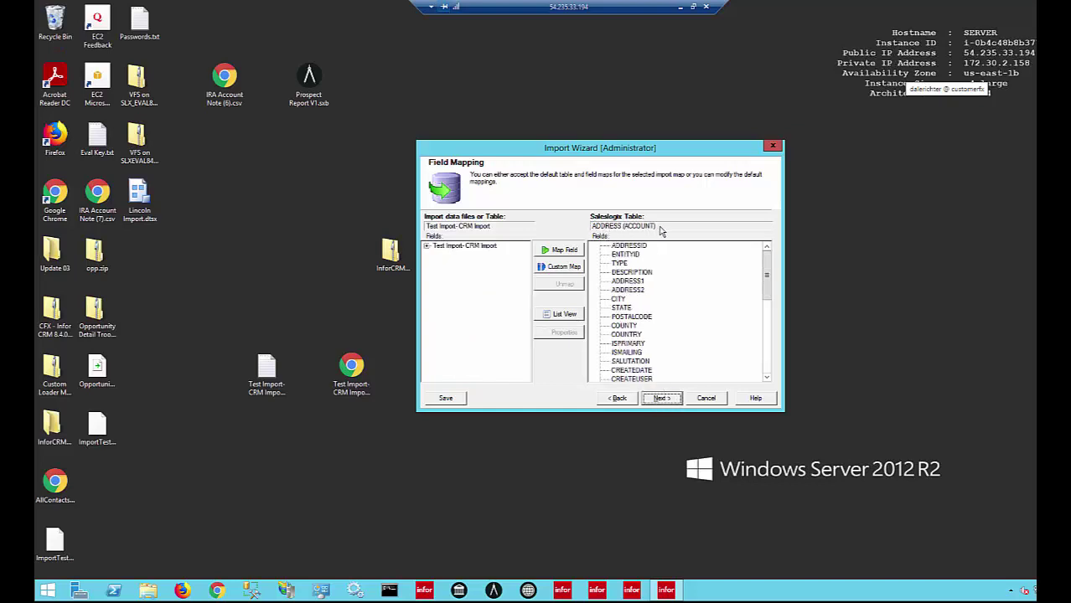
pyautogui.click(426, 247)
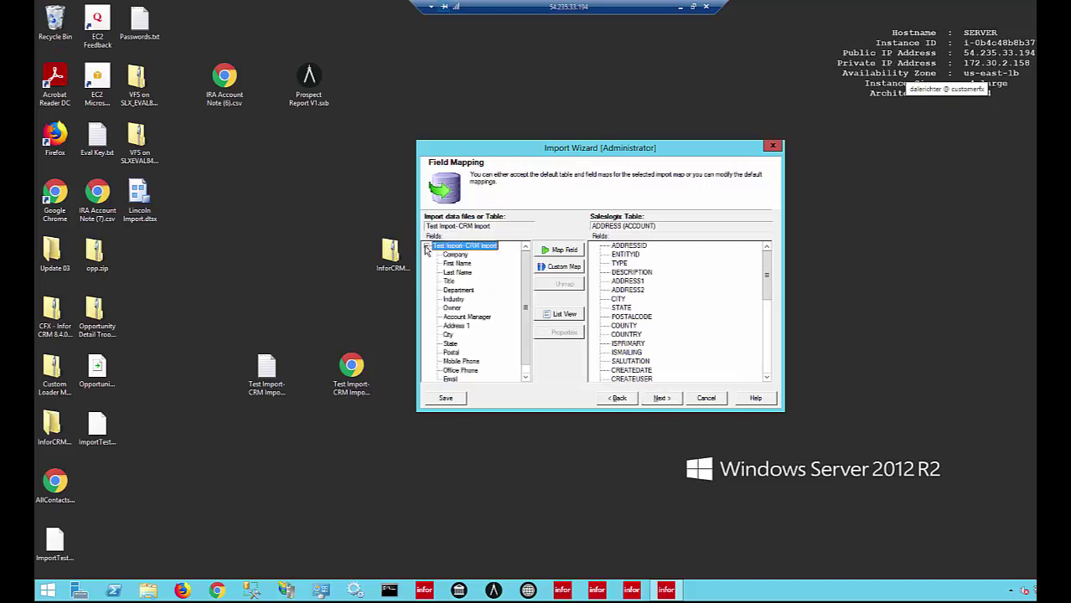
pyautogui.click(455, 326)
pyautogui.click(626, 282)
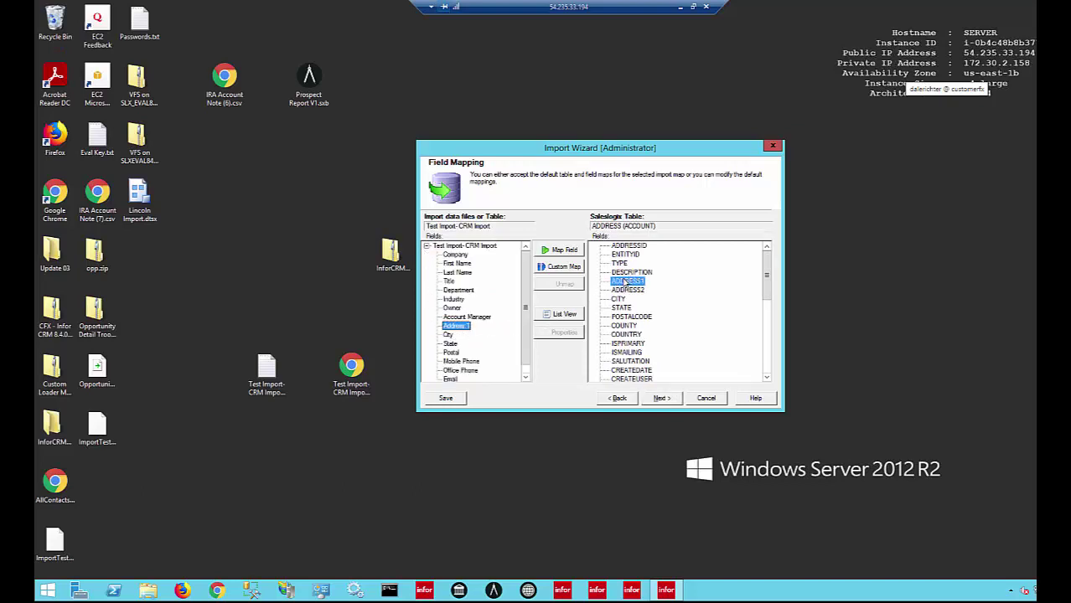
pyautogui.moveTo(445, 334); pyautogui.dragTo(620, 302)
pyautogui.click(450, 344)
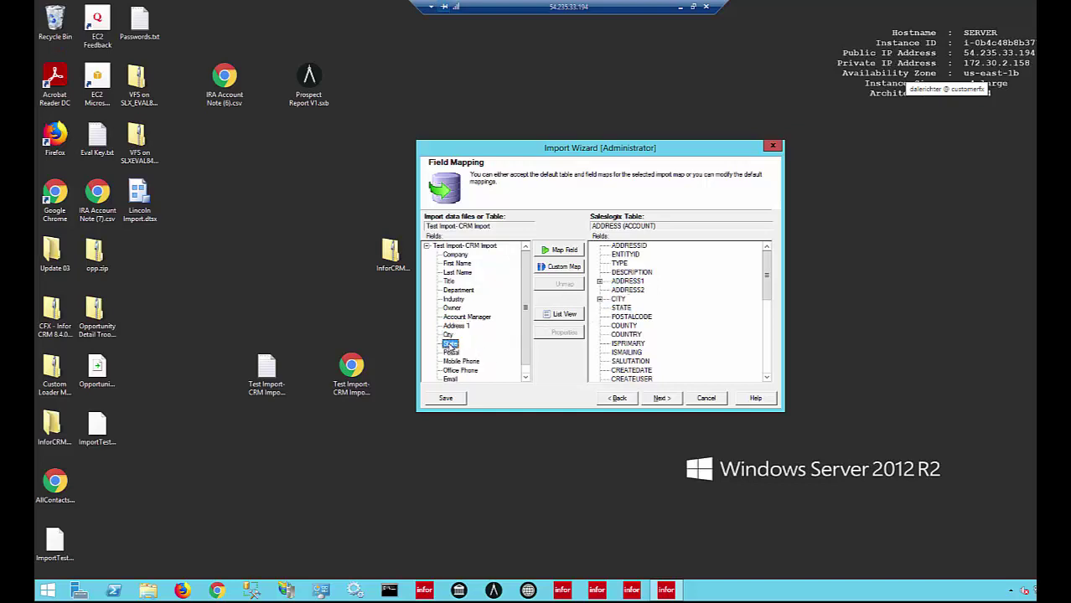
pyautogui.moveTo(450, 344); pyautogui.dragTo(621, 307)
pyautogui.moveTo(450, 356); pyautogui.dragTo(651, 320)
# Proceed to the ADDRESS (CONTACT) table and map Address 1, City, State and Postal to ADDRESS1, CITY, STATE and POSTALCODE.
pyautogui.click(659, 399)
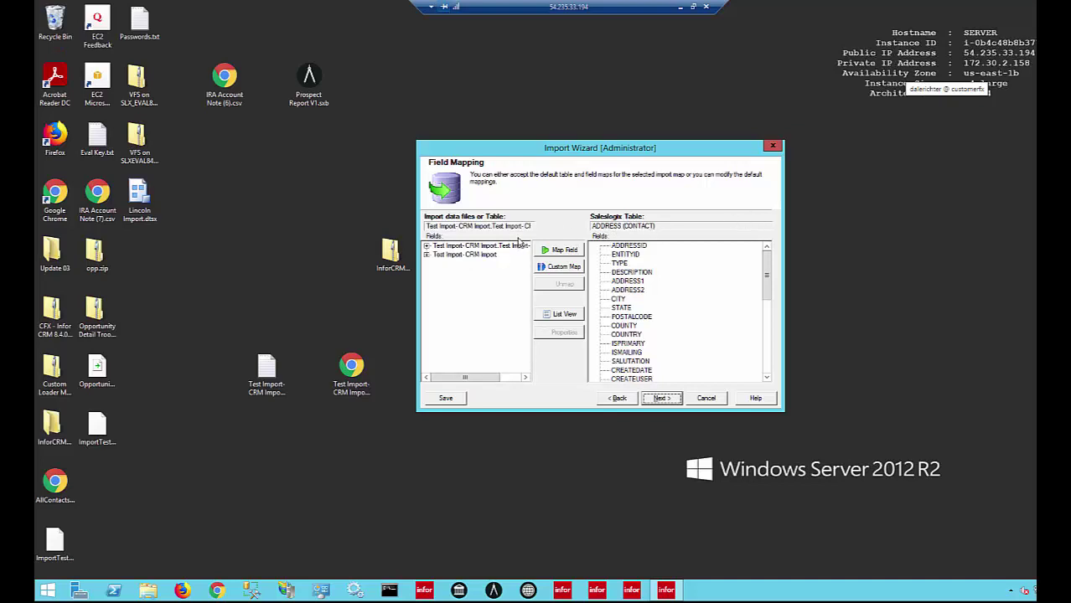
pyautogui.click(427, 247)
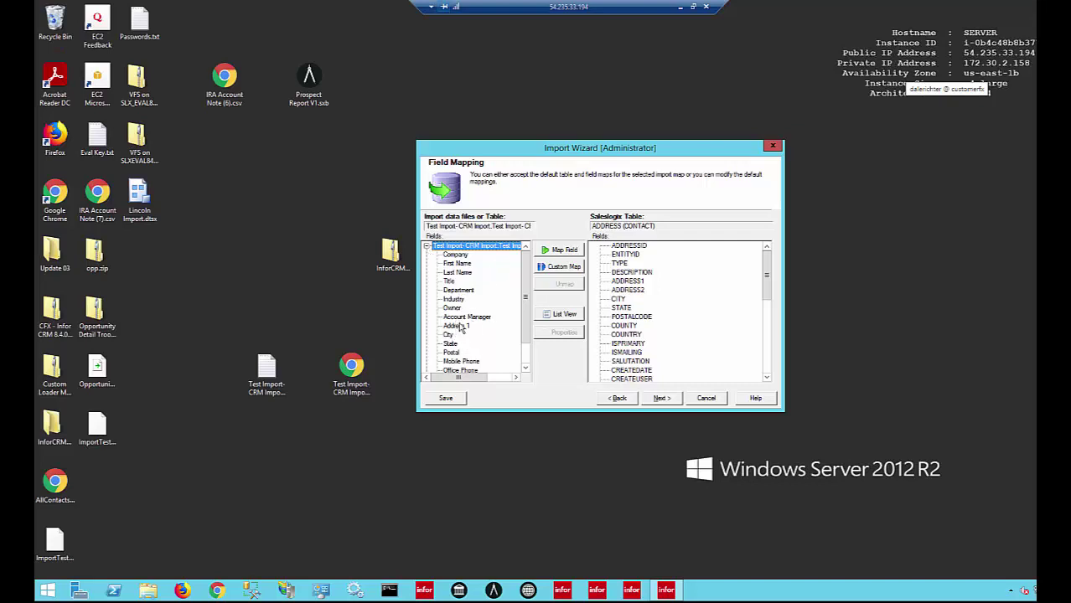
pyautogui.moveTo(457, 326); pyautogui.dragTo(620, 284)
pyautogui.moveTo(447, 335); pyautogui.dragTo(618, 300)
pyautogui.moveTo(450, 343); pyautogui.dragTo(617, 315)
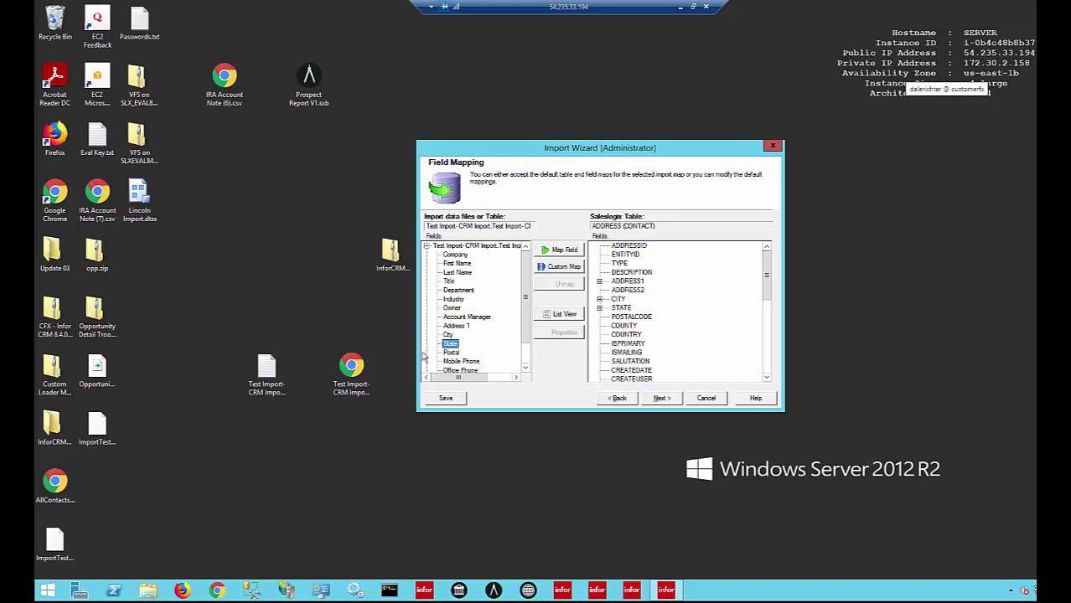
pyautogui.moveTo(451, 353); pyautogui.dragTo(631, 317)
# Proceed to the CONTACT table and map Company, First Name, Last Name and Department to ACCOUNT, FIRSTNAME, LASTNAME and DEPARTMENT.
pyautogui.click(659, 399)
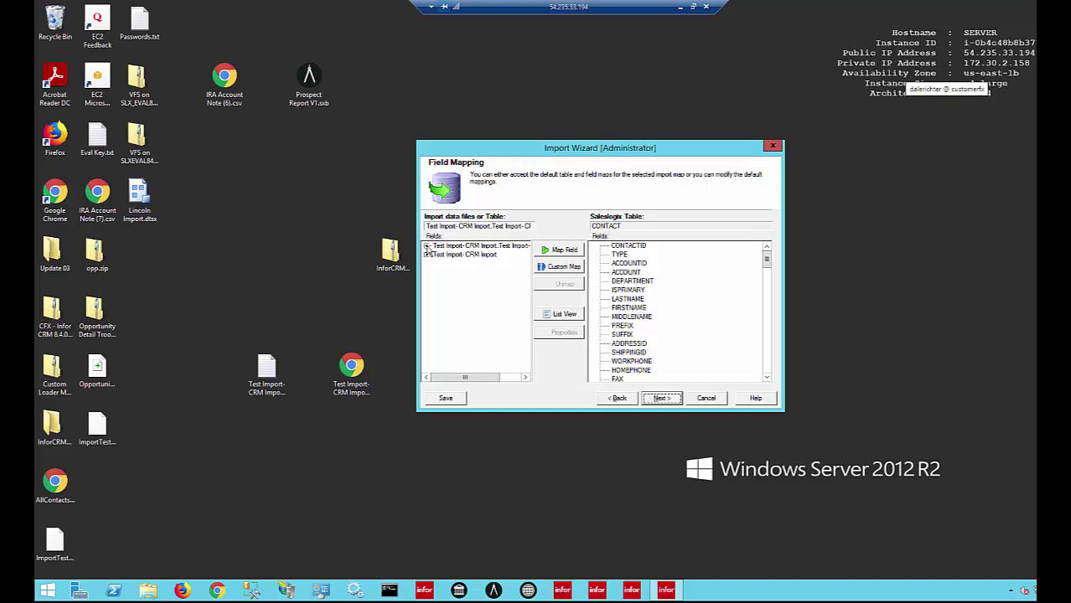
pyautogui.click(428, 246)
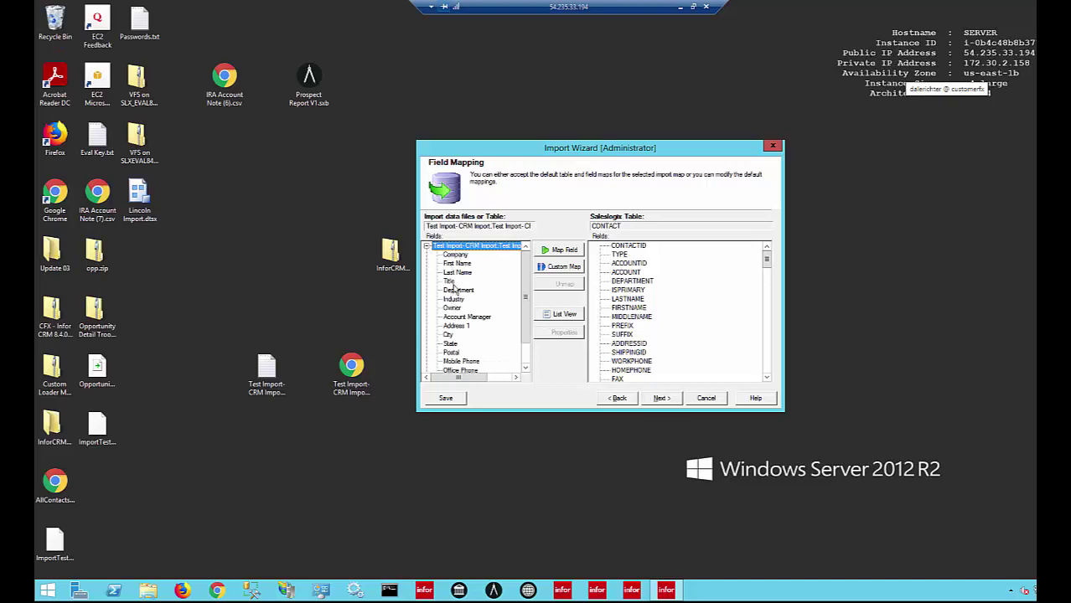
pyautogui.click(454, 256)
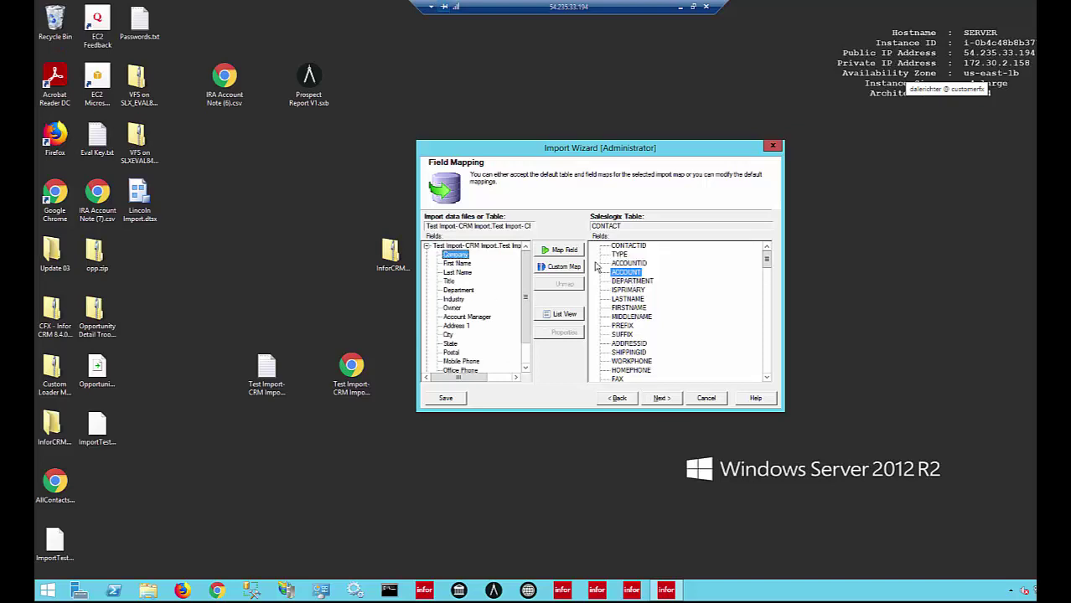
pyautogui.click(457, 264)
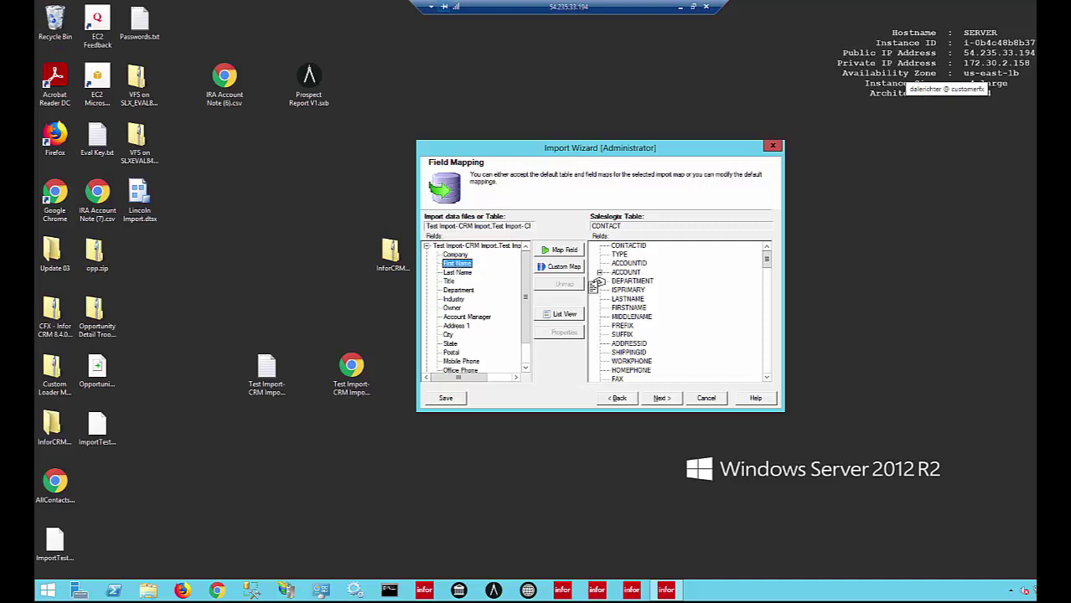
pyautogui.click(627, 308)
pyautogui.click(456, 272)
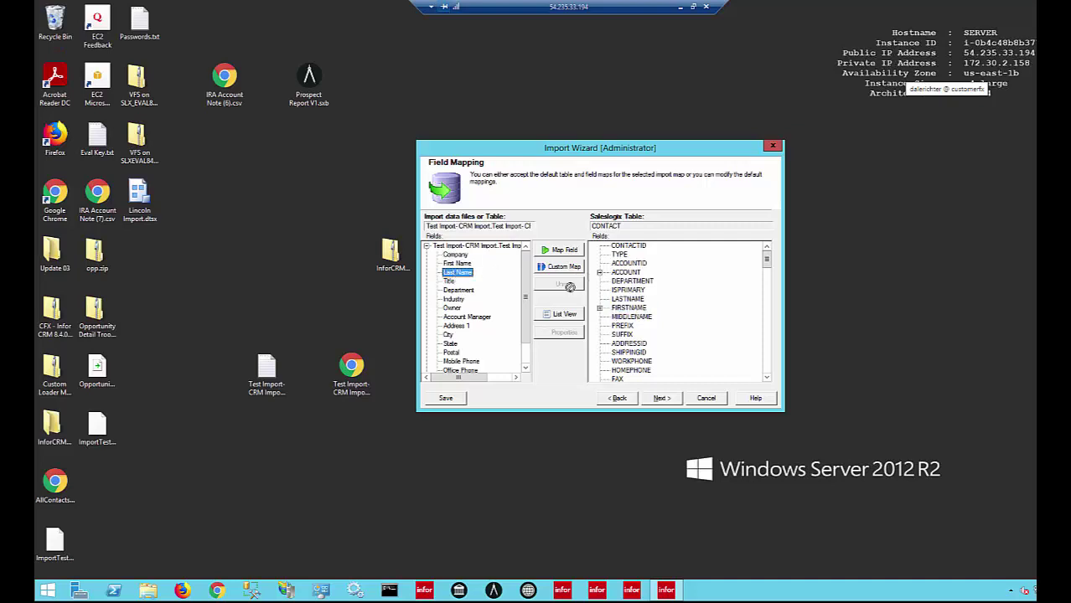
pyautogui.click(627, 299)
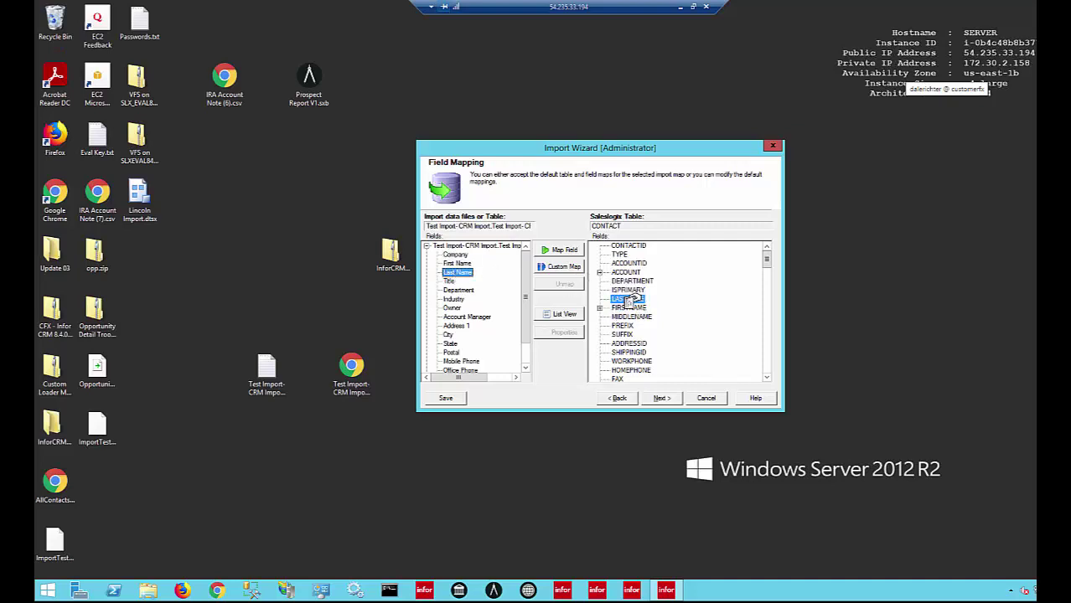
pyautogui.moveTo(456, 291)
pyautogui.mouseDown()
pyautogui.moveTo(602, 296)
pyautogui.moveTo(617, 282)
pyautogui.mouseUp()
# Map the Title import field to the TITLE field of the CONTACT table.
pyautogui.click(450, 281)
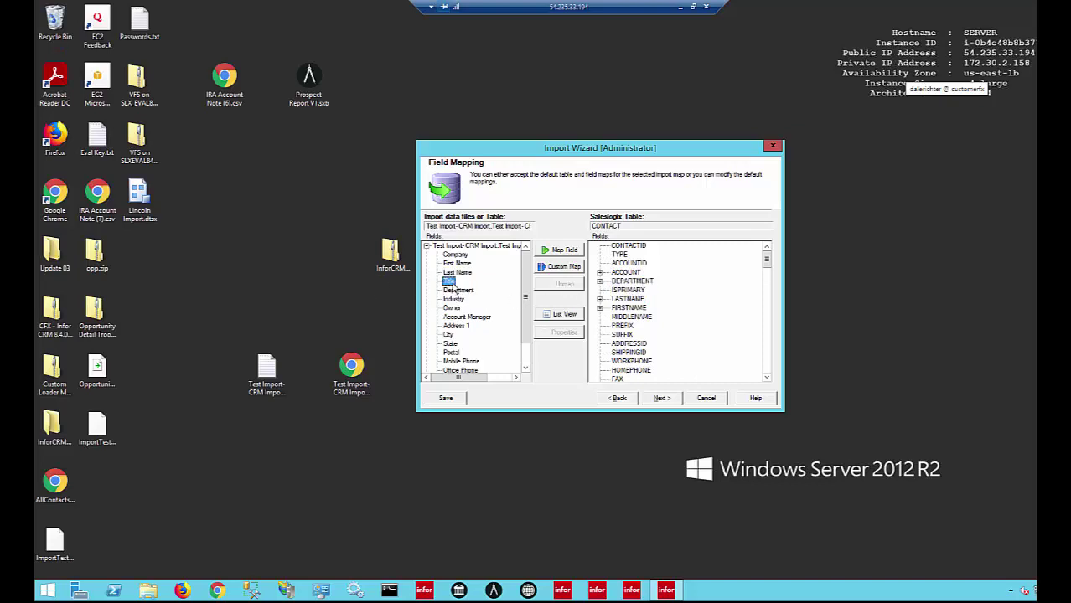
pyautogui.click(767, 378)
pyautogui.click(768, 378)
pyautogui.click(768, 378)
pyautogui.click(768, 378)
pyautogui.click(768, 378)
pyautogui.click(767, 378)
pyautogui.click(767, 378)
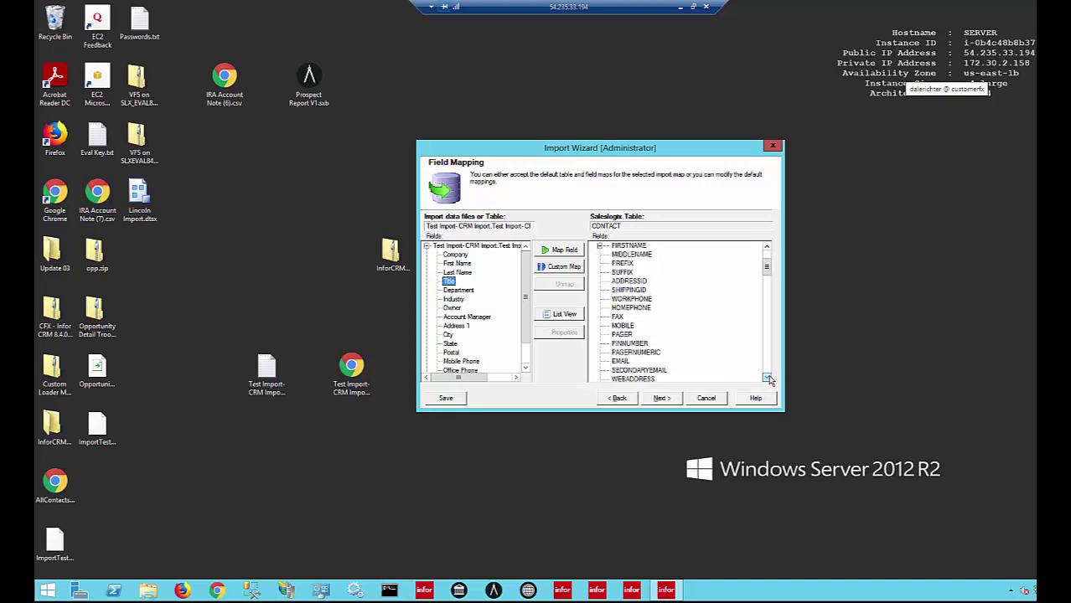
pyautogui.click(768, 378)
pyautogui.click(768, 378)
pyautogui.click(768, 378)
pyautogui.click(768, 378)
pyautogui.click(767, 378)
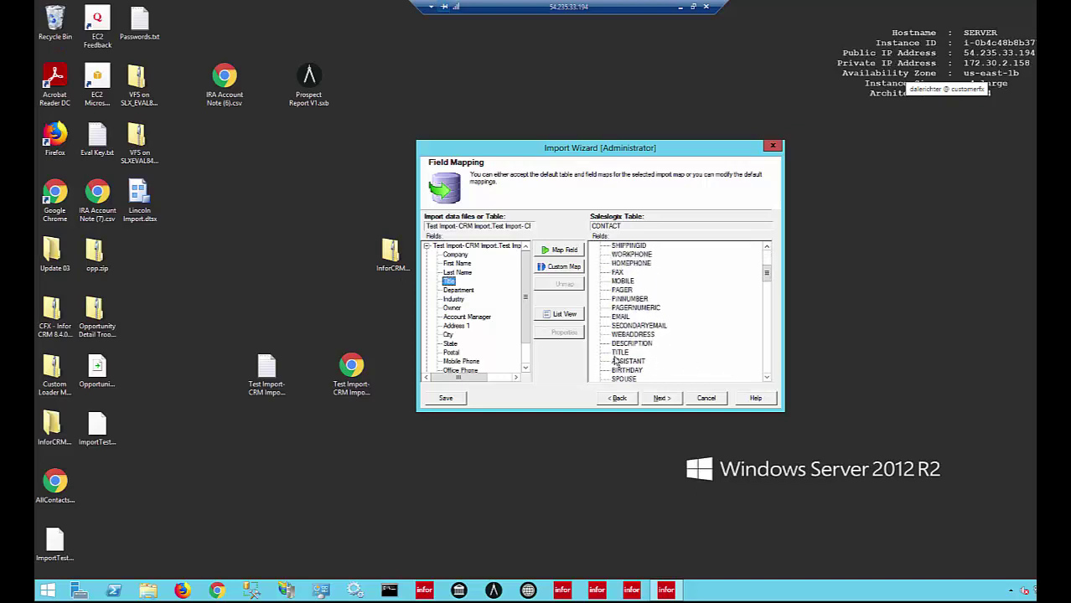
pyautogui.moveTo(449, 281); pyautogui.dragTo(619, 353)
# Map Owner to SECCODEID and Account Manager to ACCOUNTMANAGERID in the CONTACT table.
pyautogui.click(766, 378)
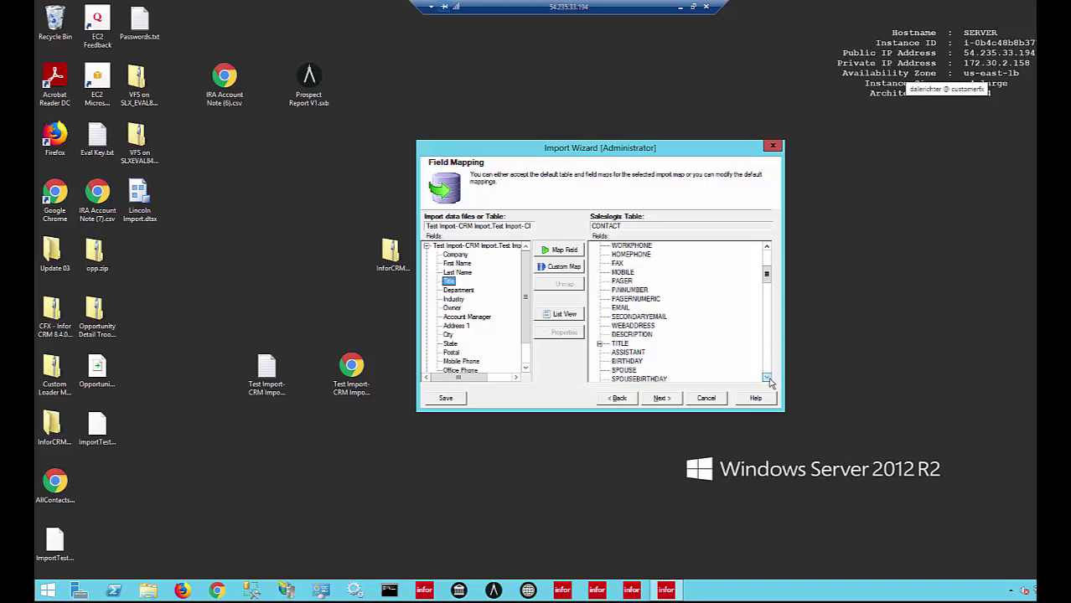
pyautogui.scroll(-4, 763, 377)
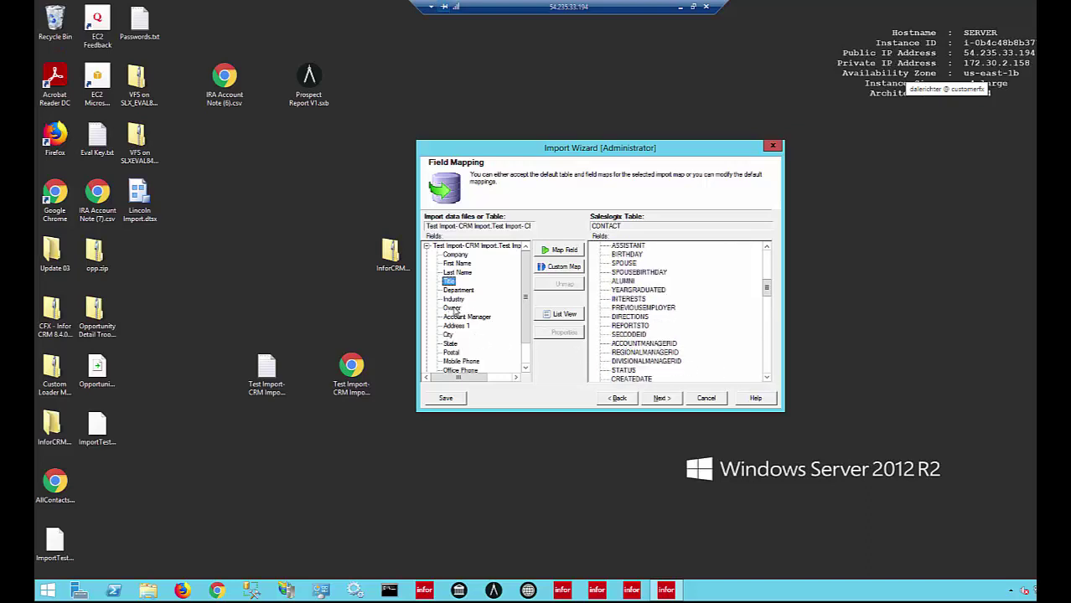
pyautogui.moveTo(454, 309); pyautogui.dragTo(627, 334)
pyautogui.moveTo(460, 320); pyautogui.dragTo(641, 344)
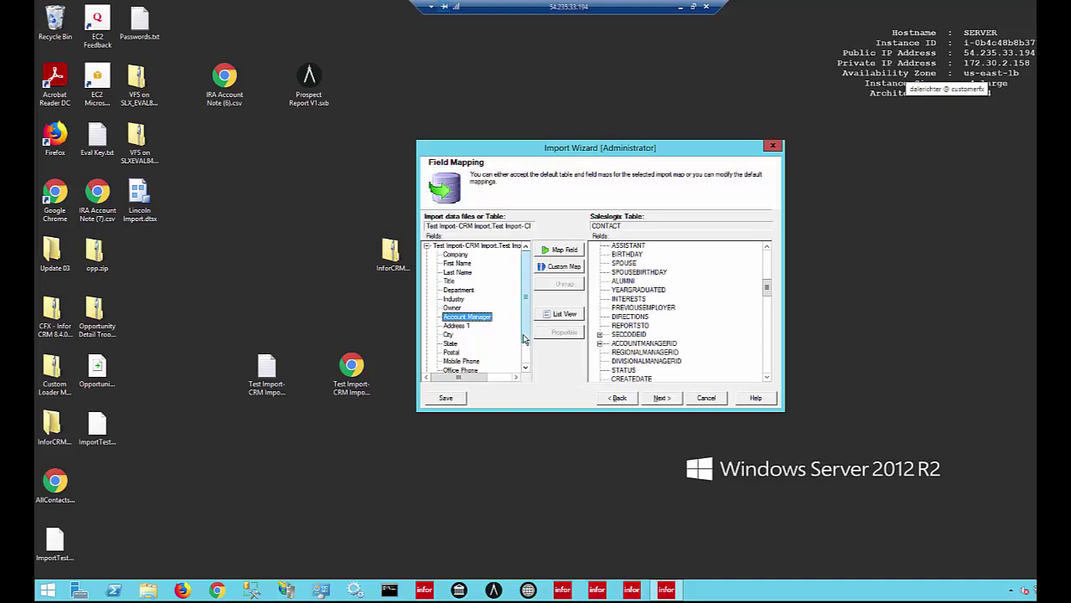
# Map Email, Mobile Phone and Office Phone to the EMAIL, MOBILE and WORKPHONE fields of the CONTACT table.
pyautogui.scroll(-3, 524, 344)
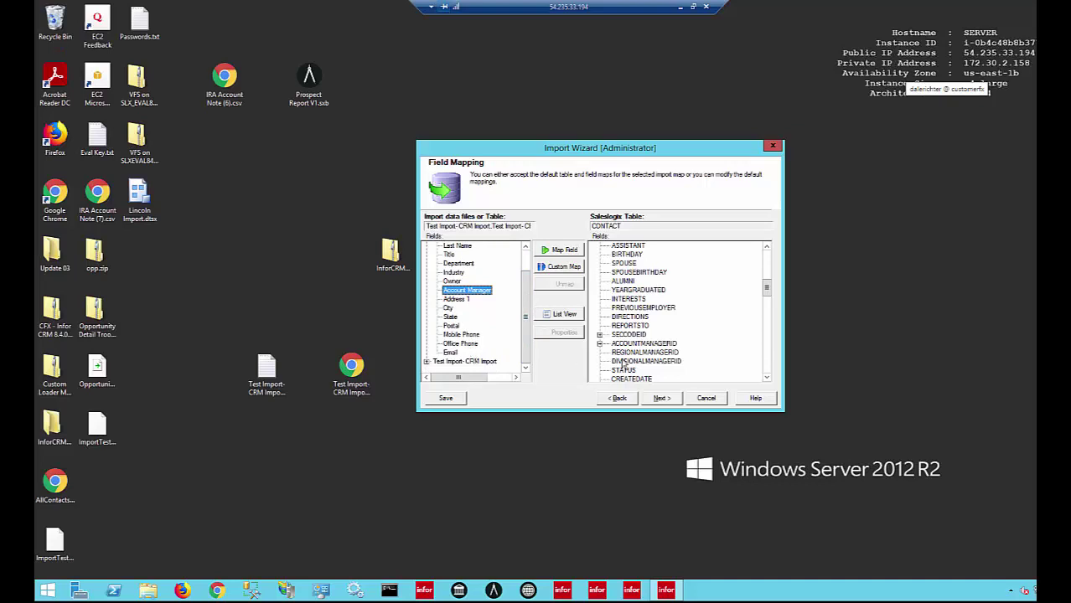
pyautogui.click(768, 247)
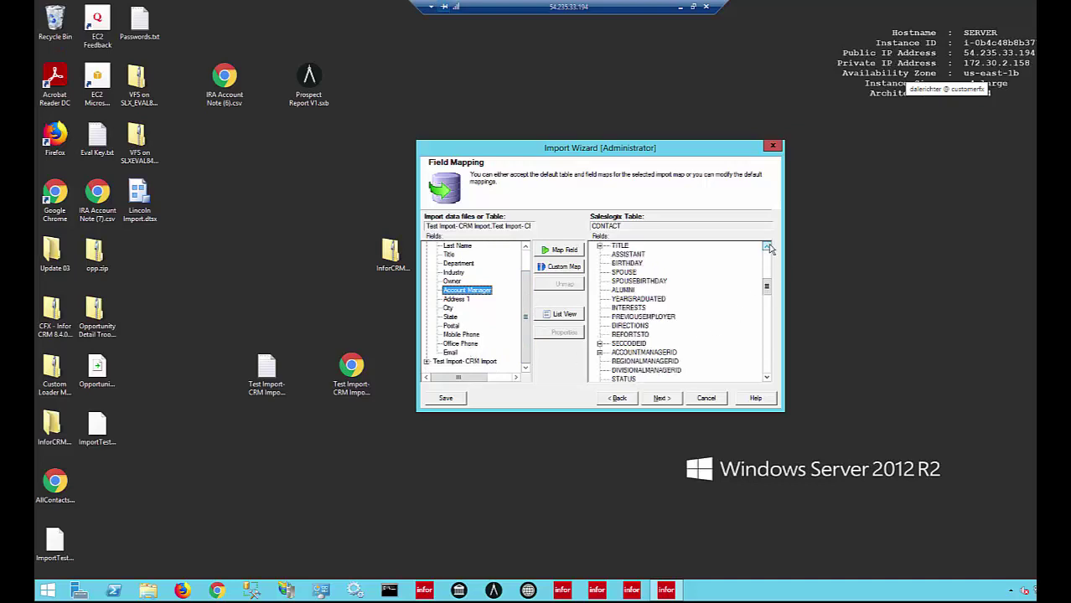
pyautogui.scroll(4, 768, 247)
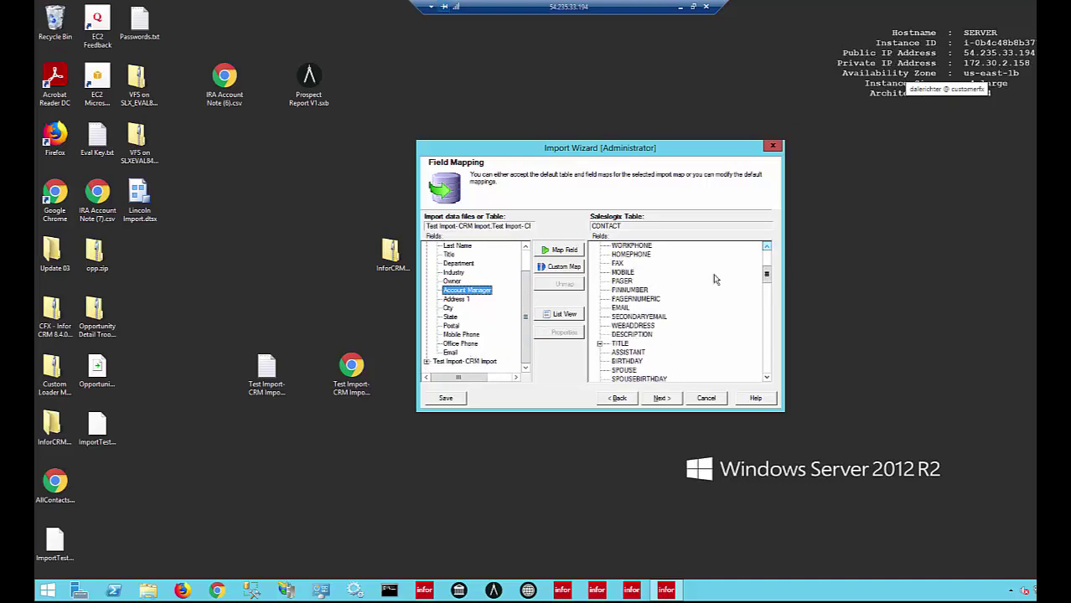
pyautogui.moveTo(453, 353); pyautogui.dragTo(627, 310)
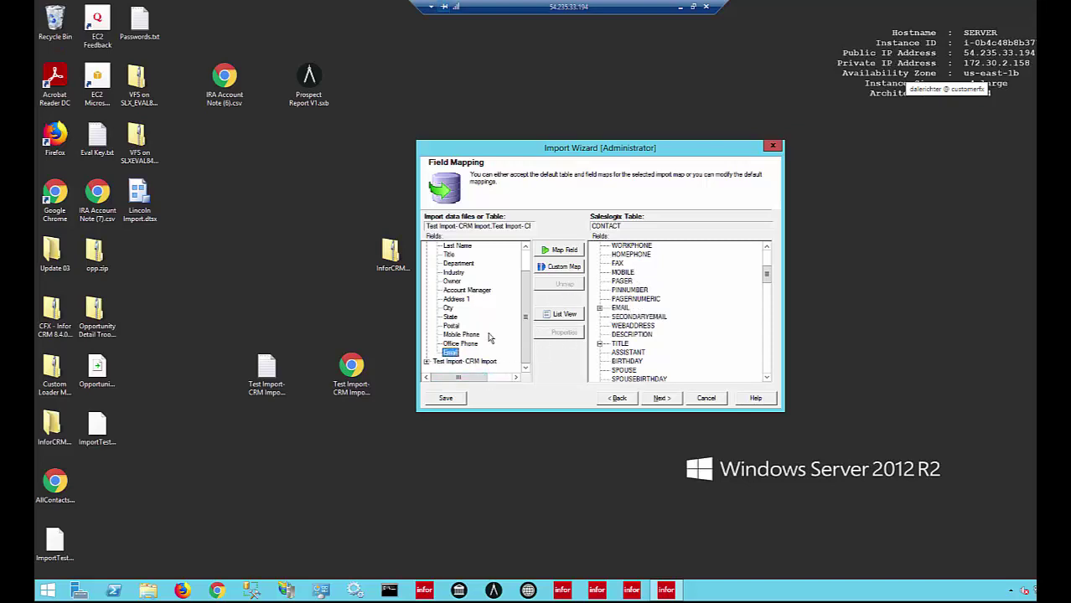
pyautogui.moveTo(472, 337); pyautogui.dragTo(619, 274)
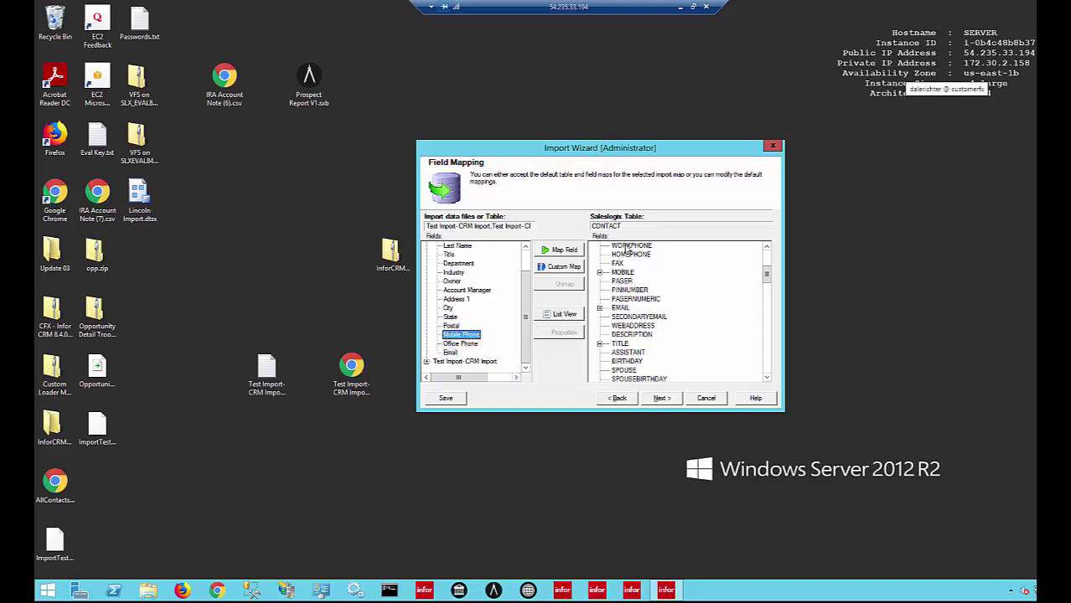
pyautogui.moveTo(460, 345); pyautogui.dragTo(625, 252)
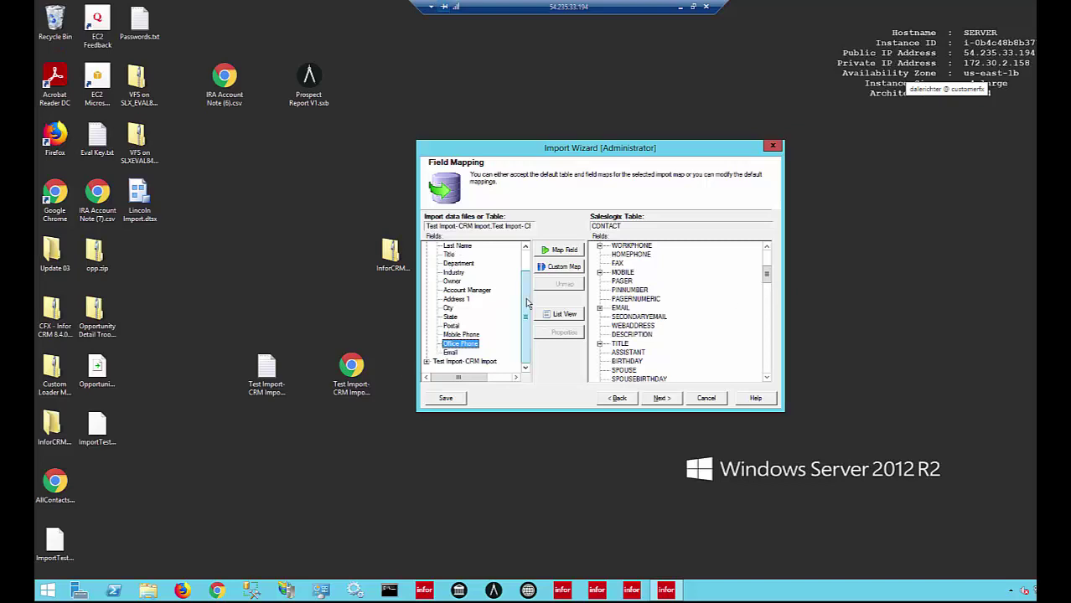
# Save the import map to the Desktop as ImportTestMap.sim, replacing the existing file.
pyautogui.scroll(1, 528, 285)
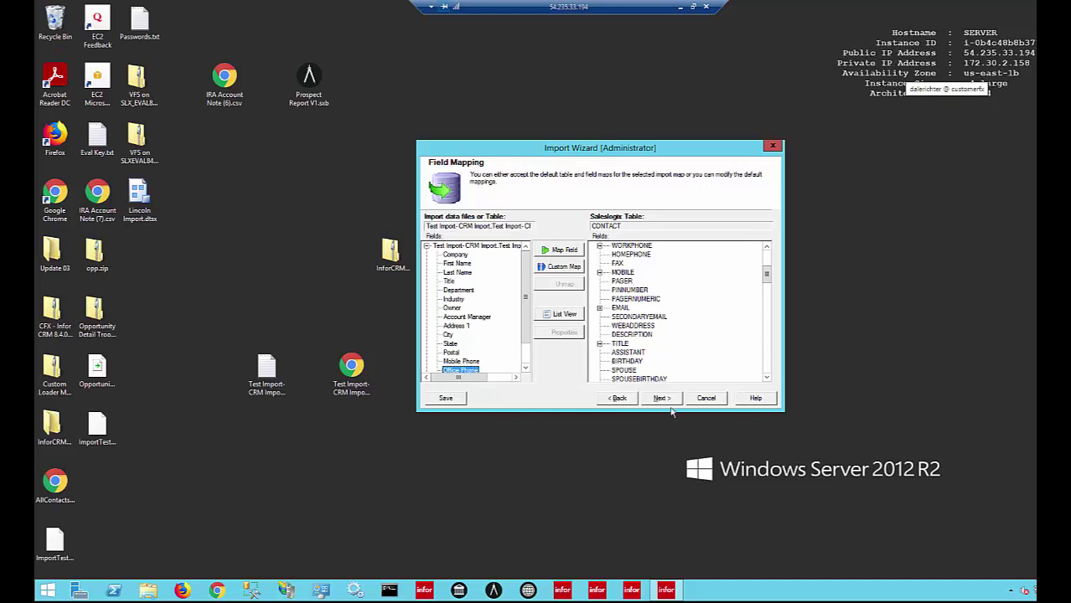
pyautogui.click(446, 399)
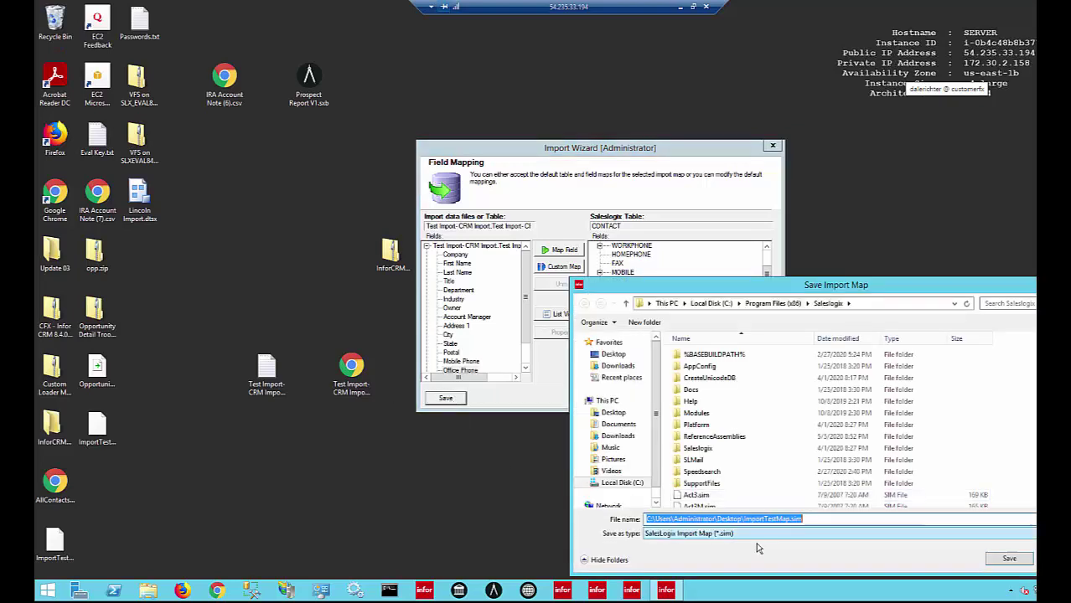
pyautogui.click(613, 412)
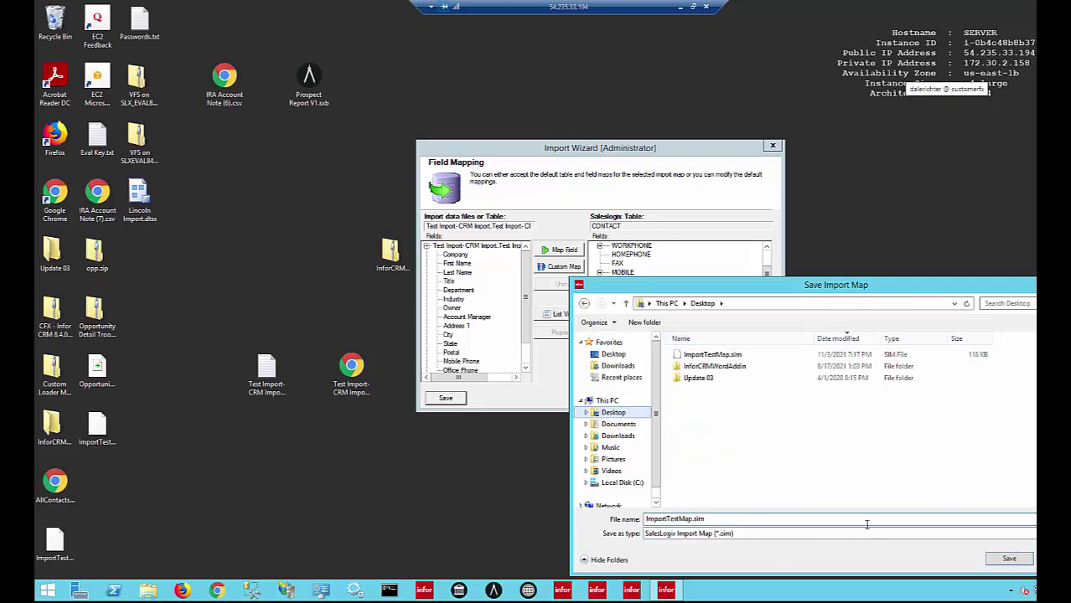
pyautogui.click(1010, 561)
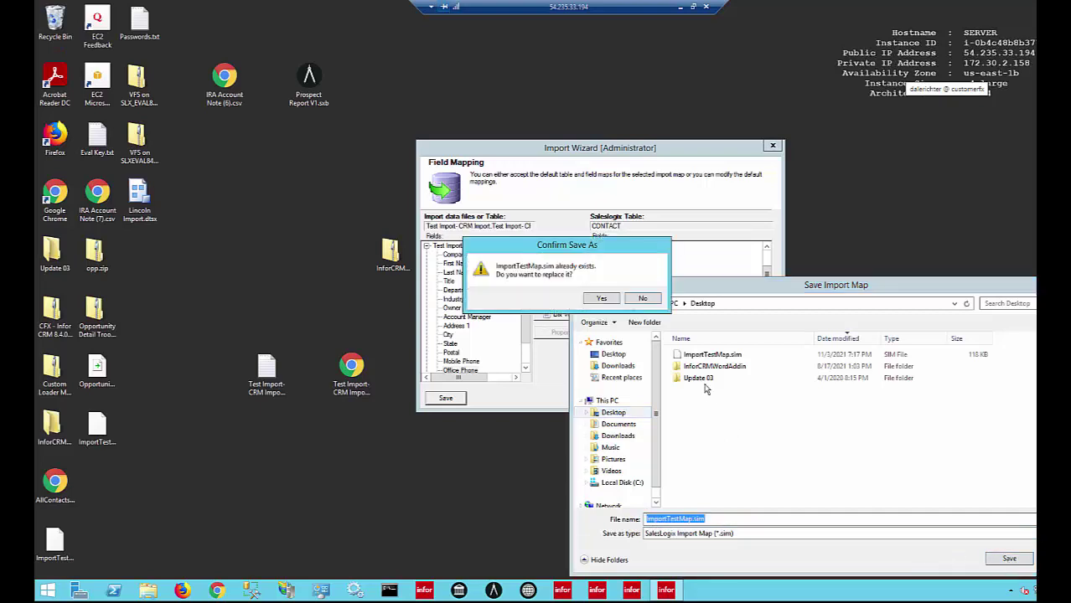
pyautogui.click(601, 299)
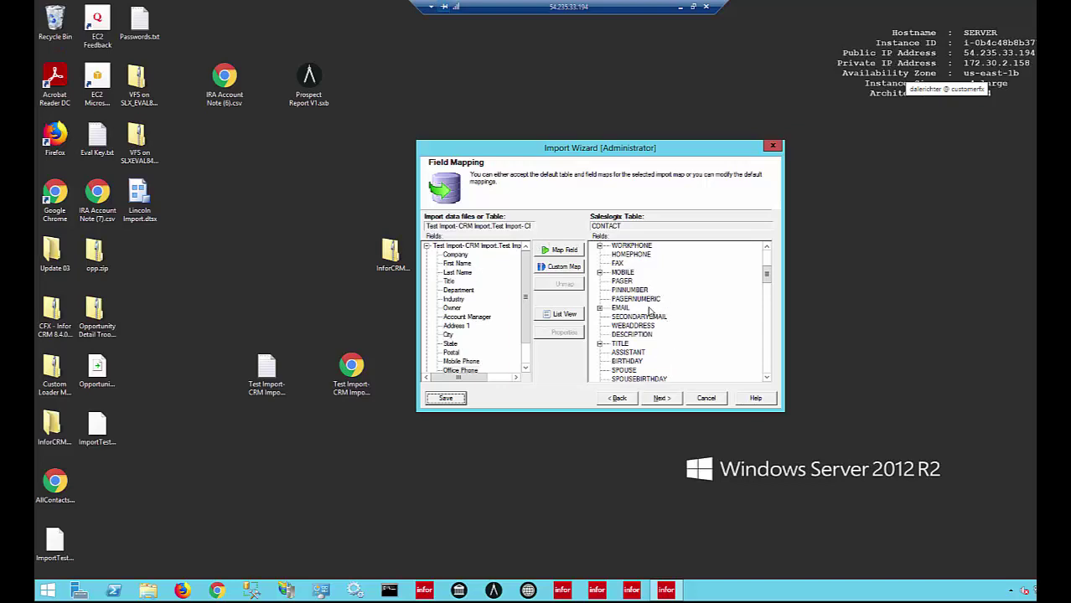
# Proceed to the default assignments, choose the Midwest sales executive as default user, and set the default owner to Everyone.
pyautogui.click(661, 398)
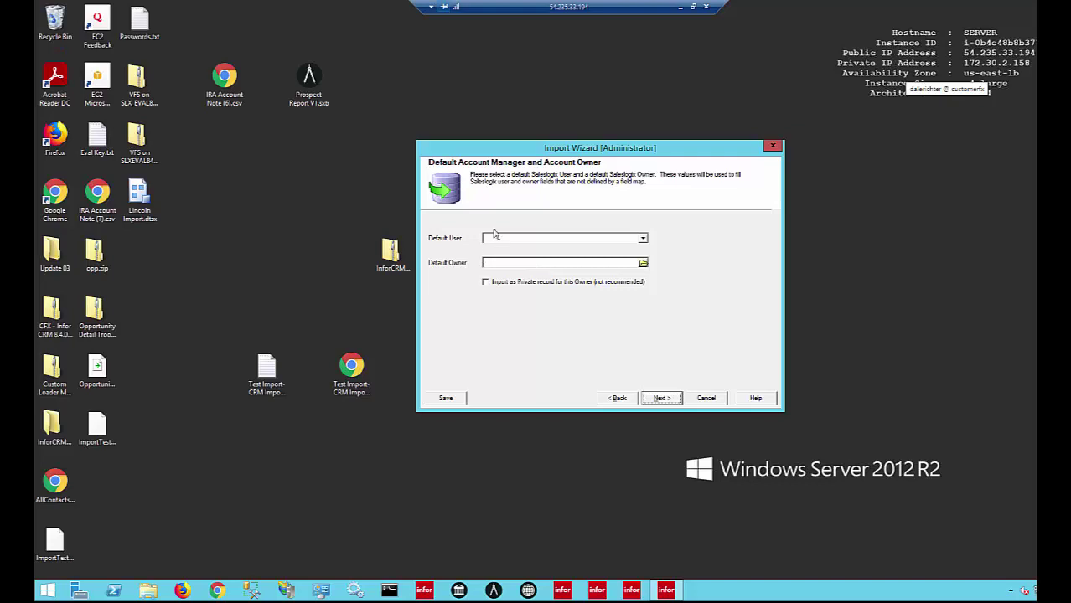
pyautogui.click(643, 238)
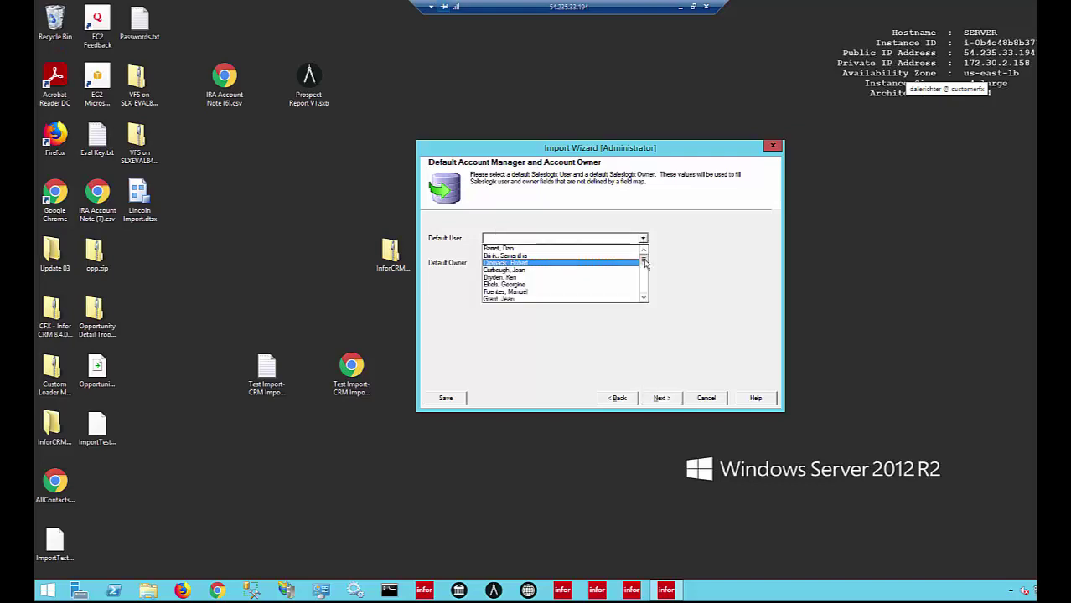
pyautogui.scroll(-1, 638, 264)
pyautogui.click(509, 285)
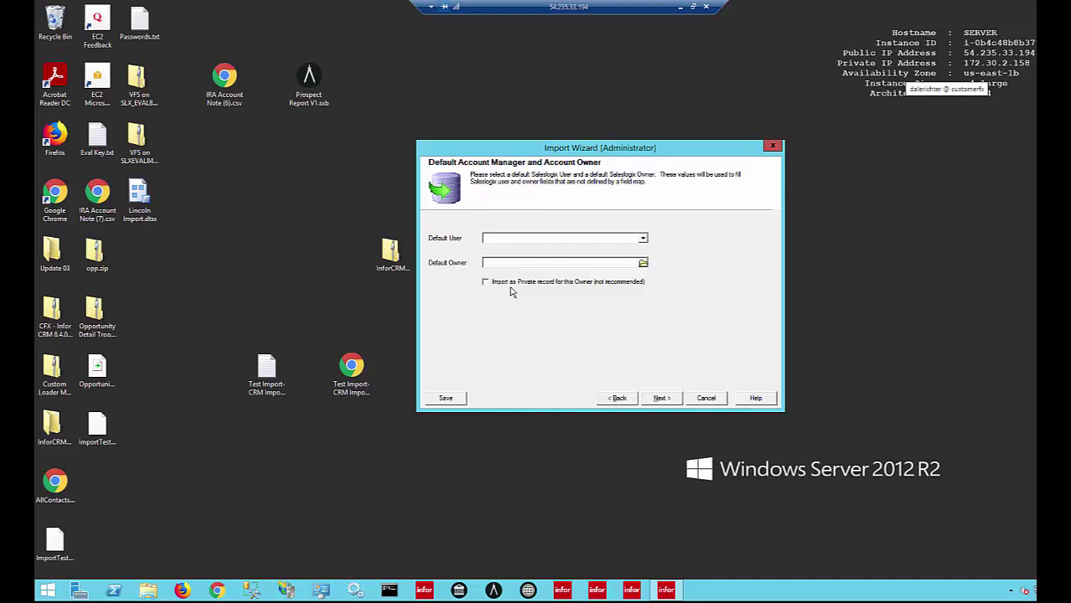
pyautogui.click(643, 263)
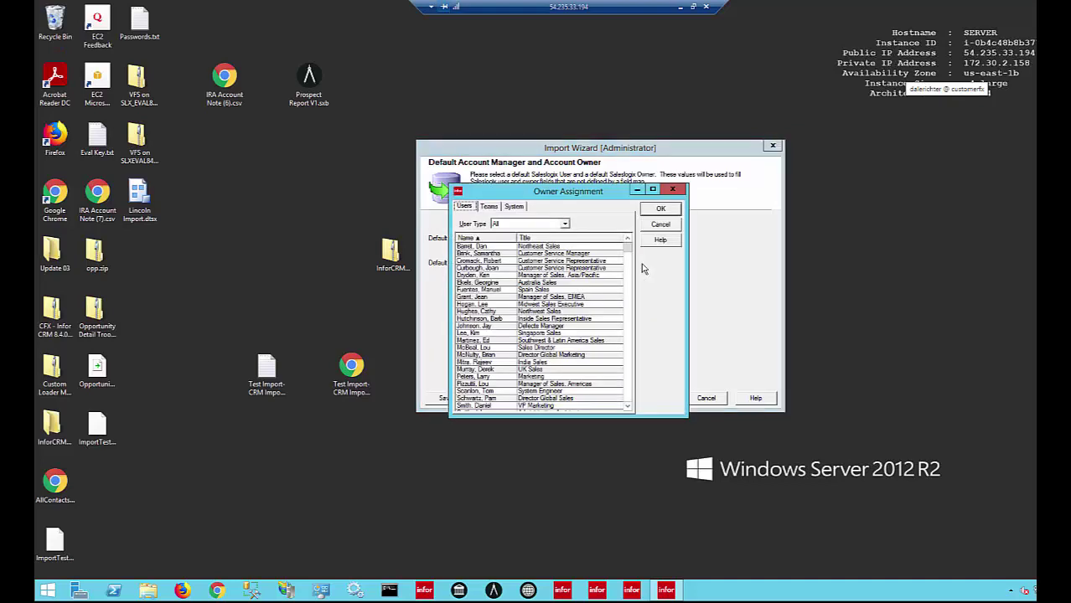
pyautogui.click(514, 206)
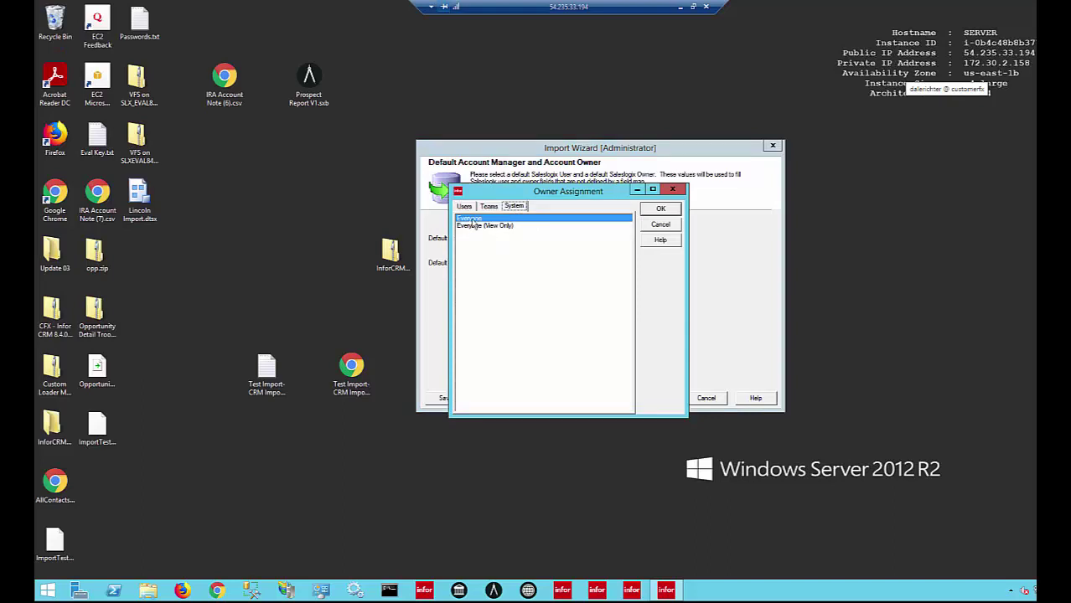
pyautogui.click(661, 209)
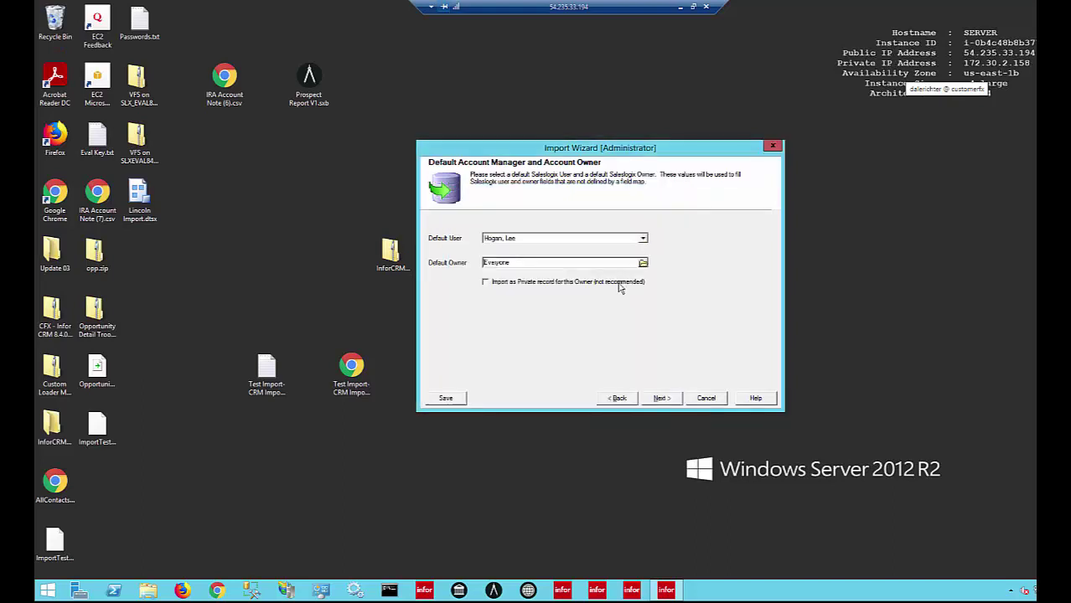
# Proceed to user mapping and assign each of the four import user values to its corresponding Saleslogix user.
pyautogui.click(660, 398)
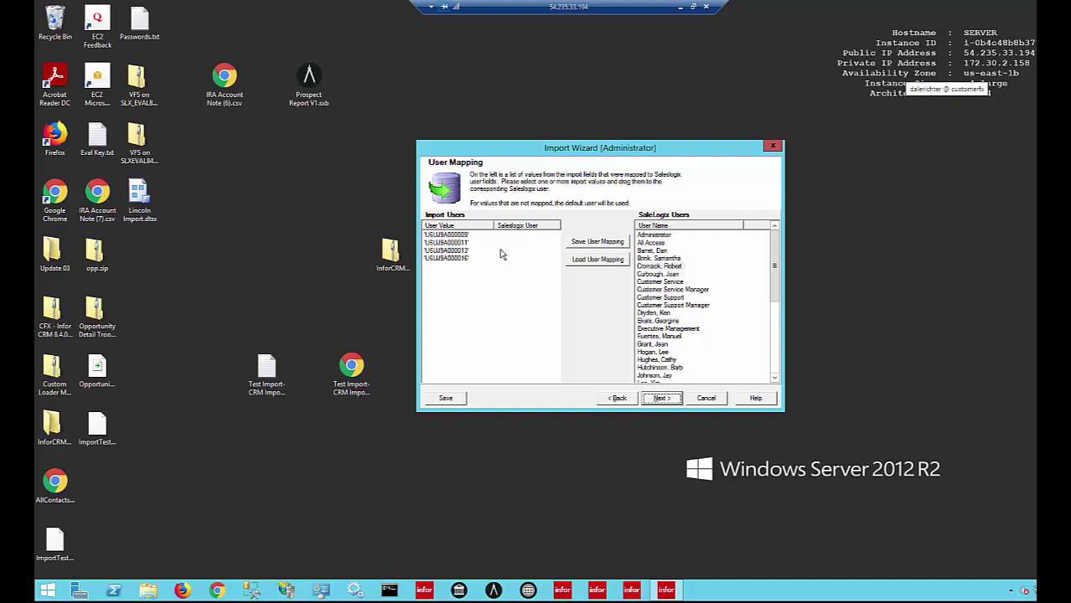
pyautogui.click(448, 237)
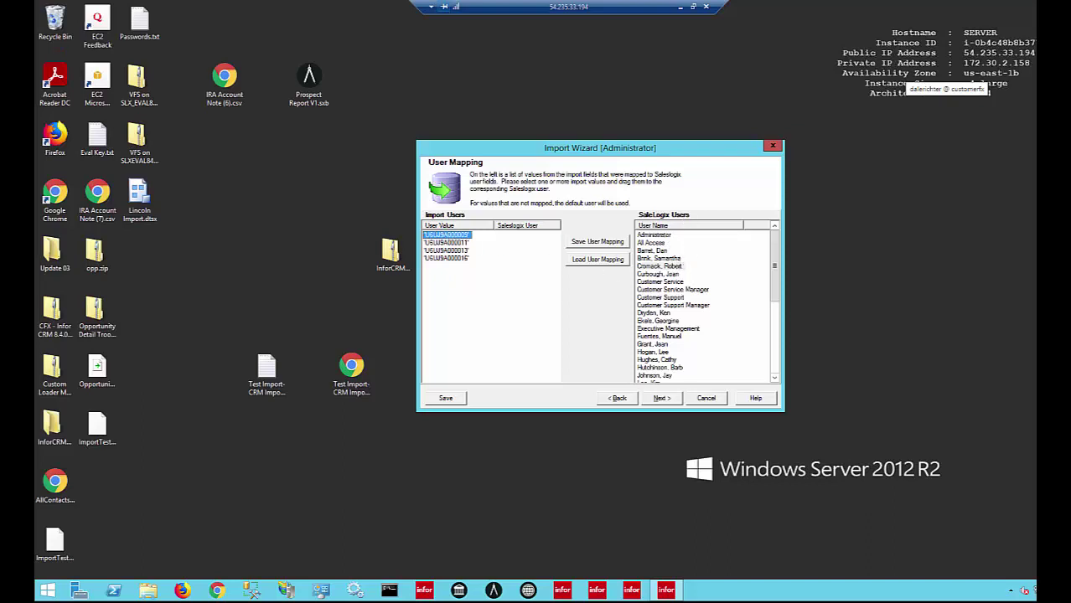
pyautogui.moveTo(455, 235); pyautogui.dragTo(651, 252)
pyautogui.moveTo(459, 243); pyautogui.dragTo(656, 350)
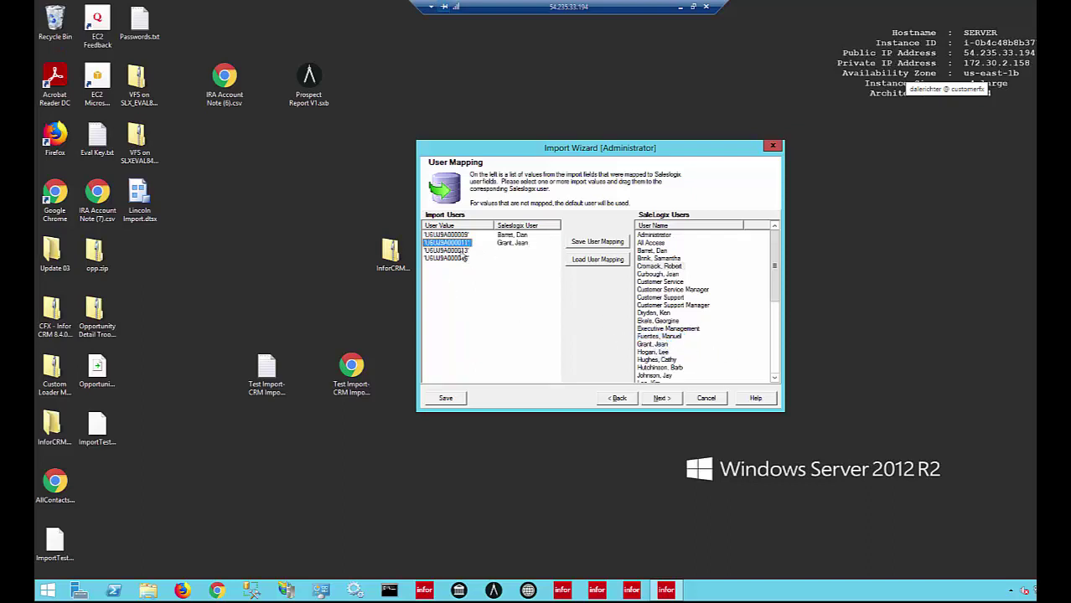
pyautogui.click(468, 254)
pyautogui.moveTo(467, 253); pyautogui.dragTo(669, 362)
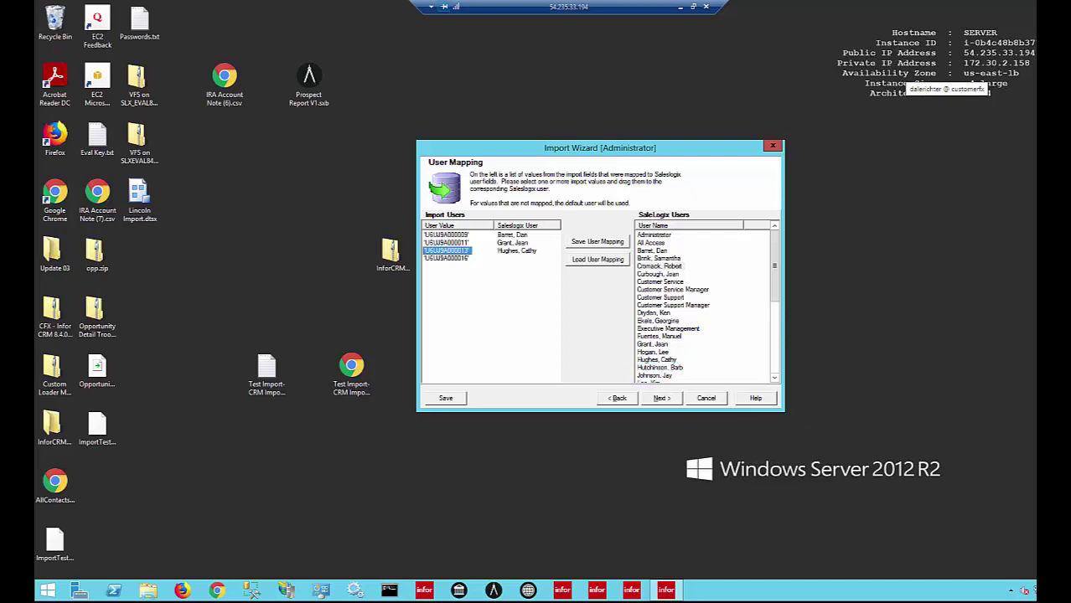
pyautogui.click(452, 259)
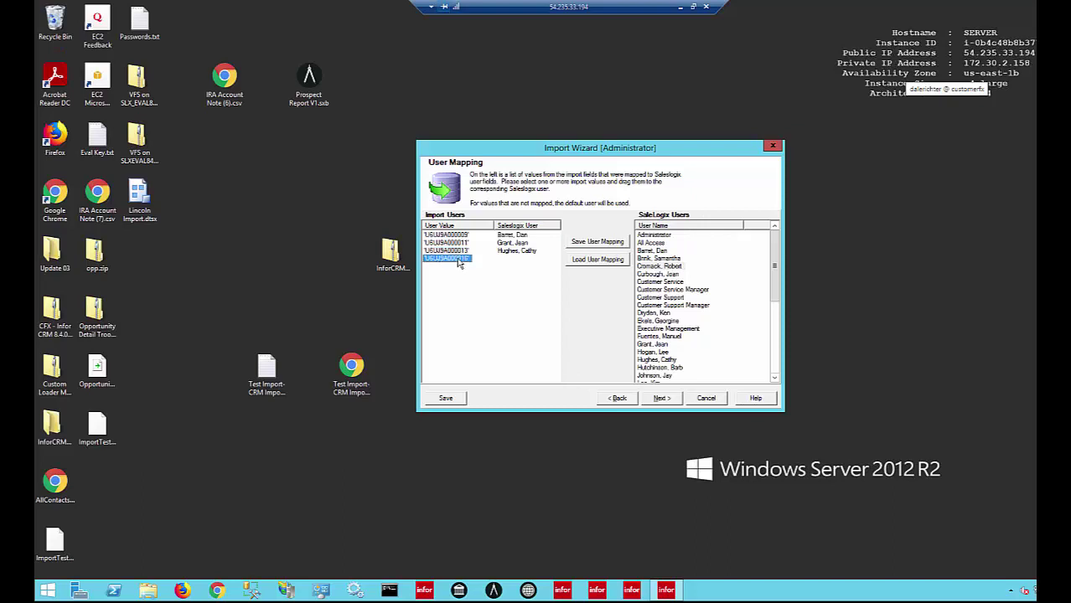
pyautogui.moveTo(458, 259); pyautogui.dragTo(654, 376)
# Proceed to owner mapping and assign the first import owner value to the Global team and the second to the Northeast team.
pyautogui.click(663, 399)
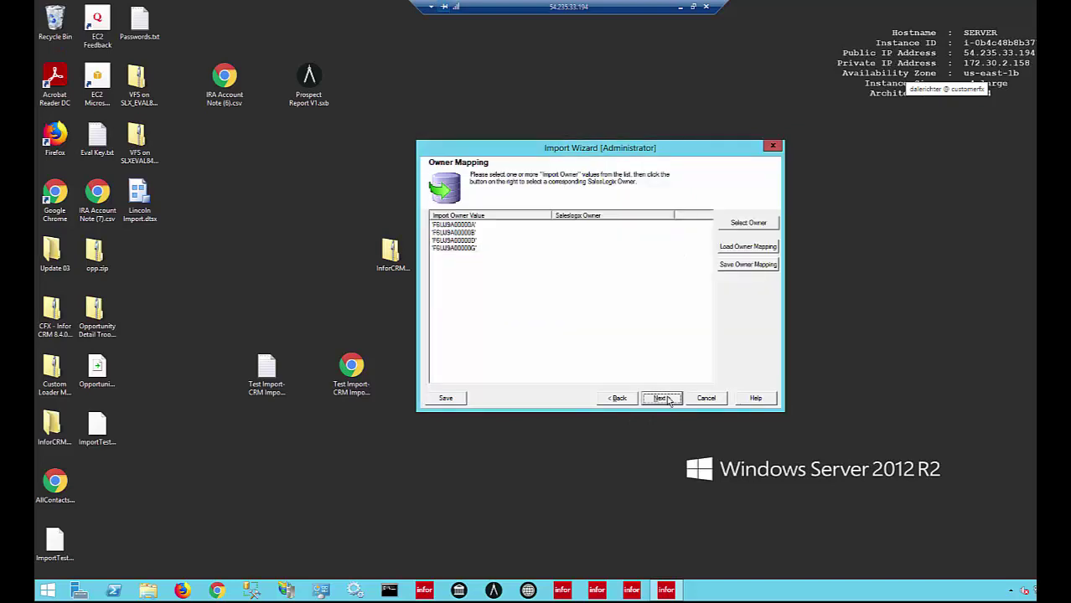
pyautogui.click(467, 226)
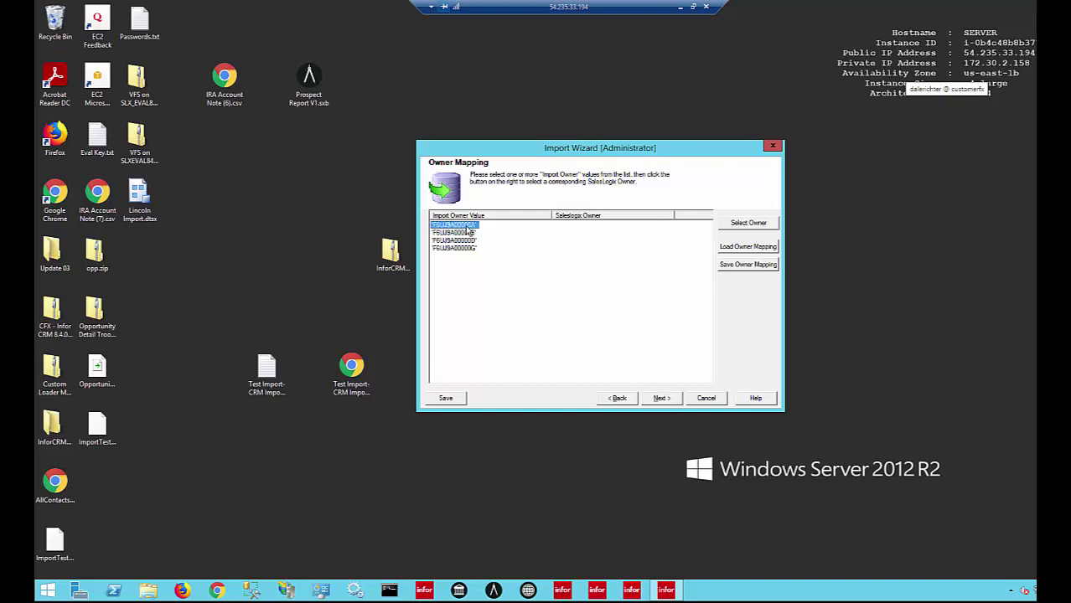
pyautogui.click(771, 223)
pyautogui.click(489, 207)
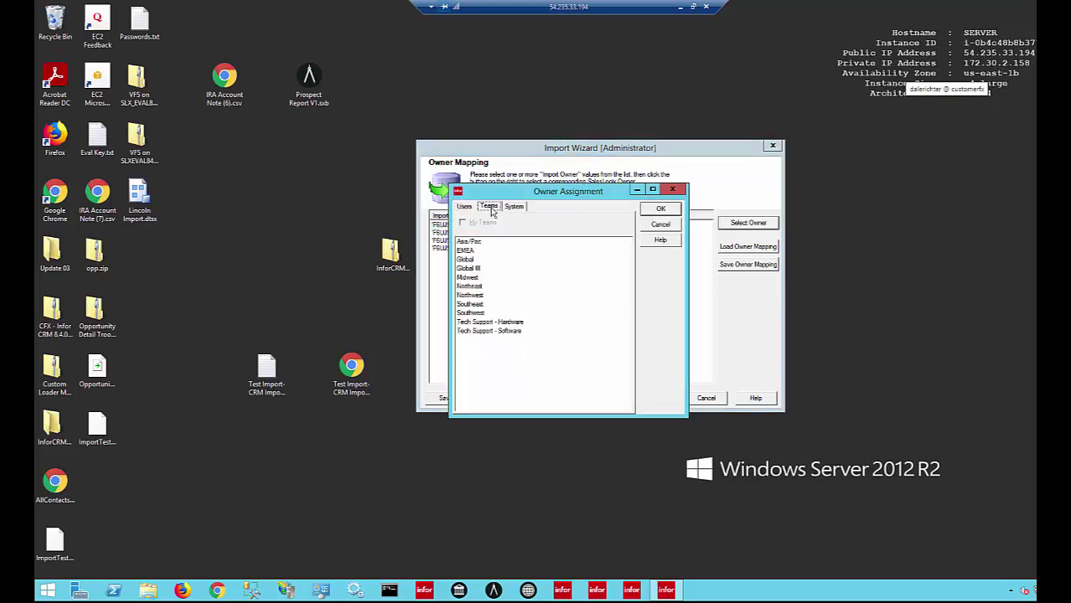
pyautogui.click(466, 260)
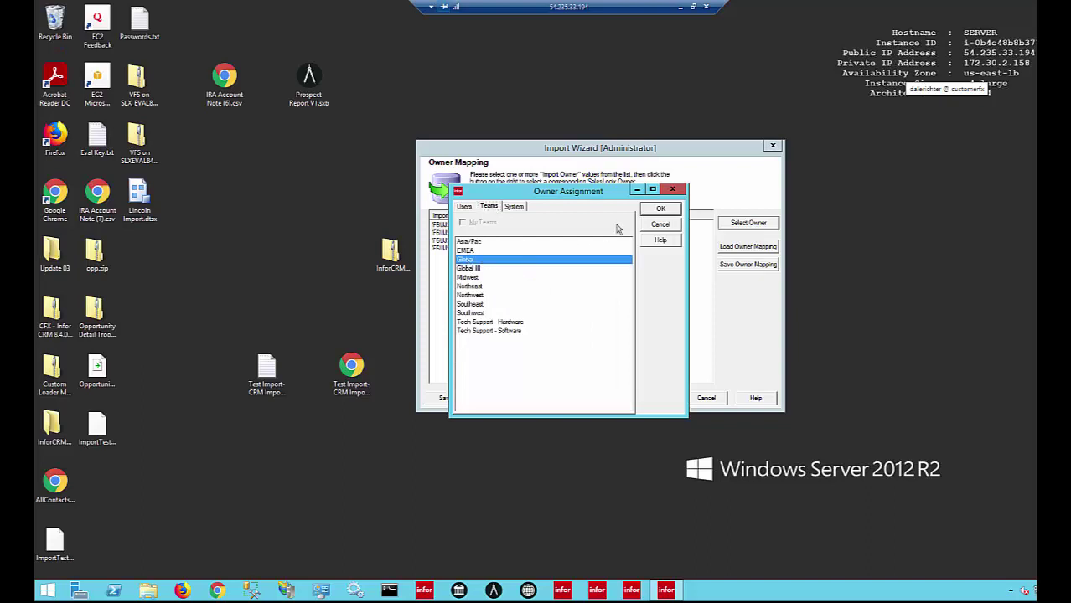
pyautogui.click(659, 208)
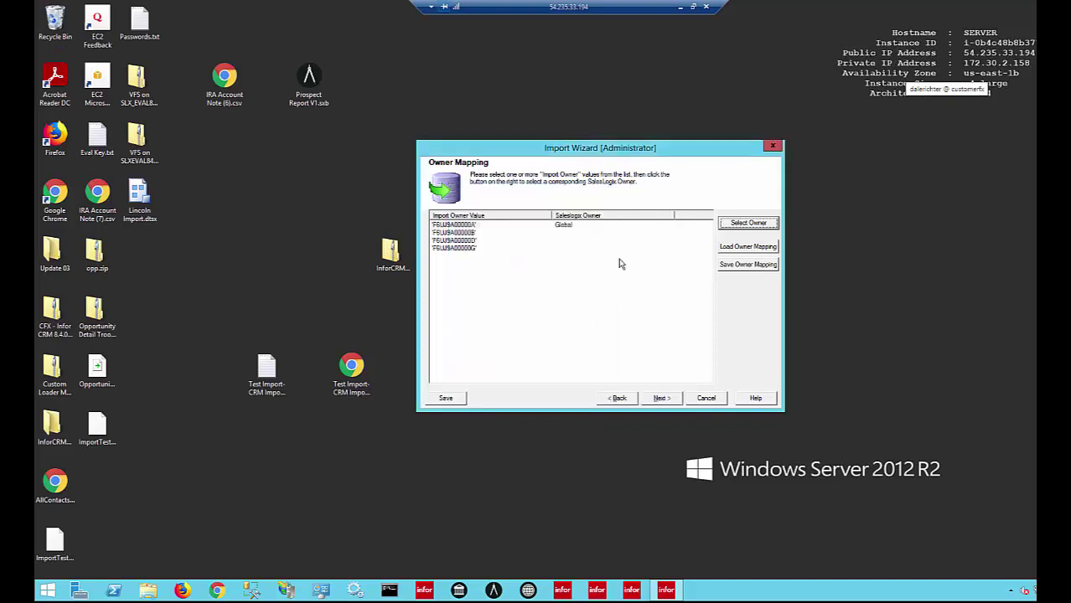
pyautogui.click(450, 233)
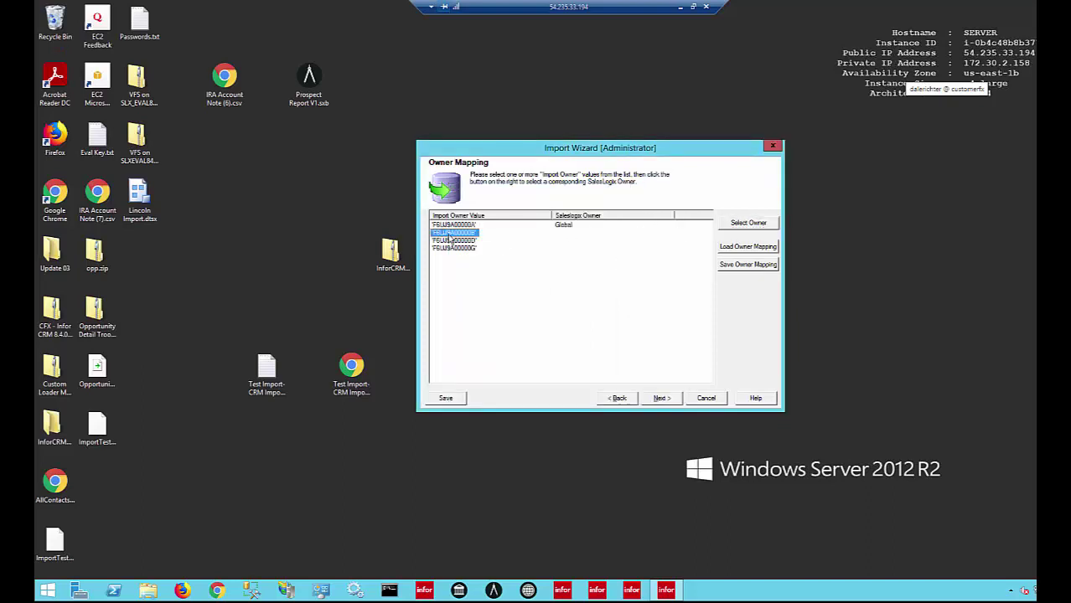
pyautogui.click(754, 227)
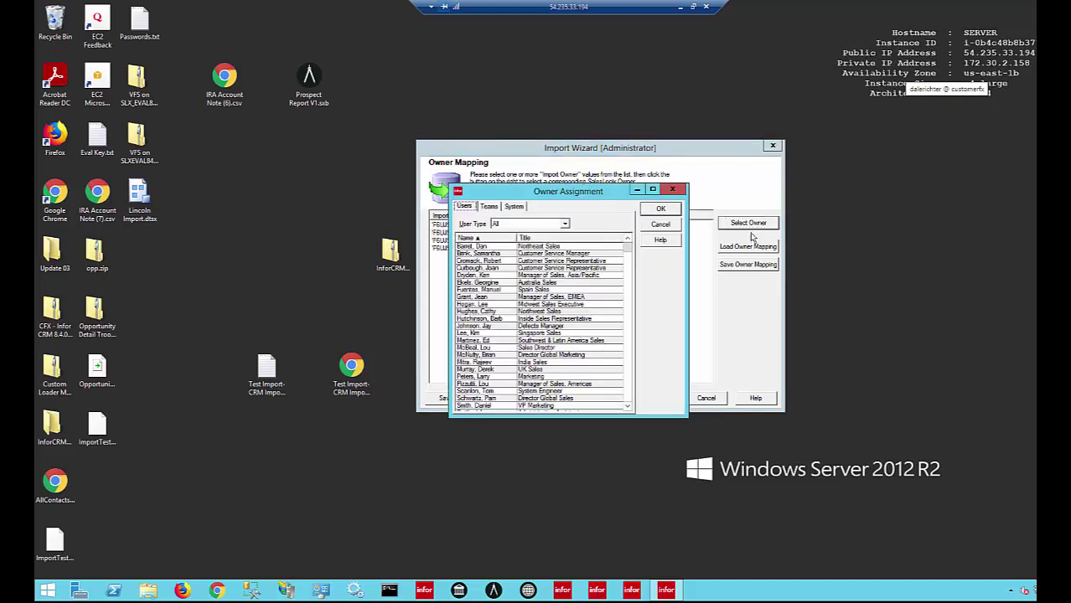
pyautogui.click(489, 207)
pyautogui.click(481, 288)
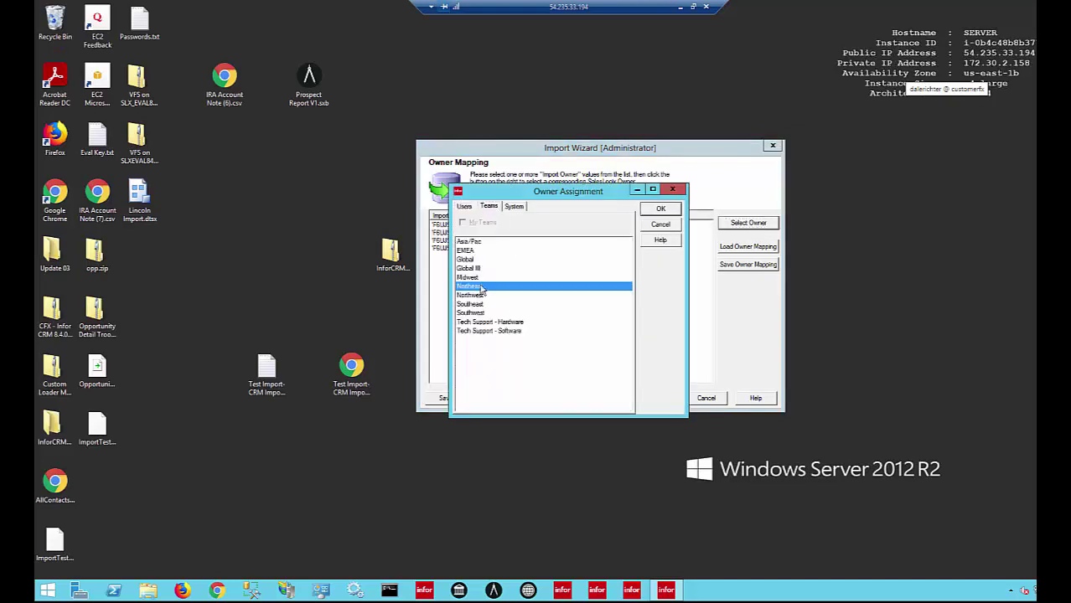
pyautogui.click(659, 209)
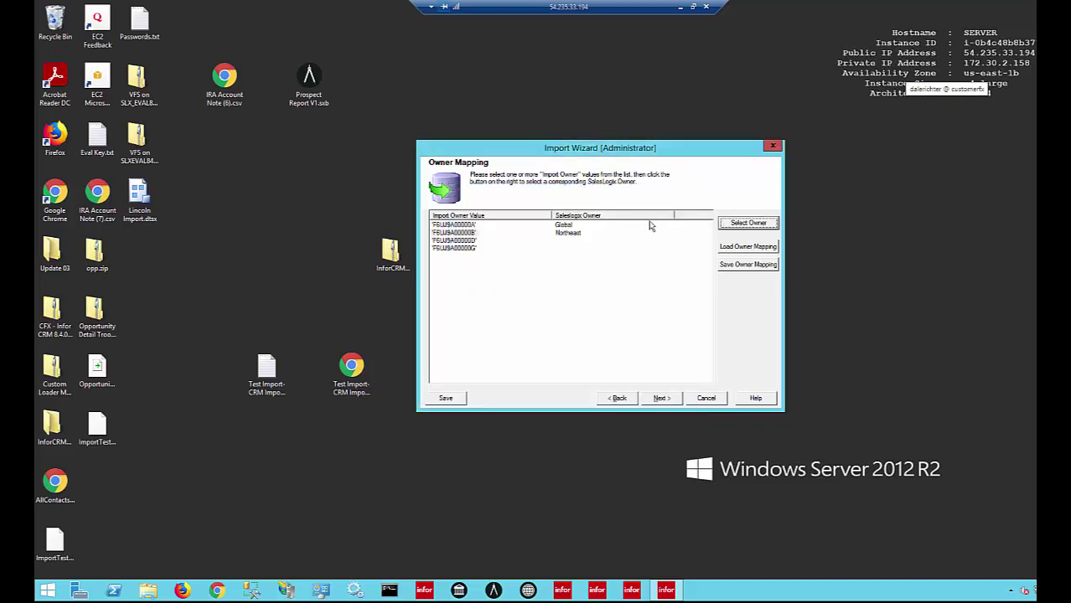
# Assign the third import owner value to the Southeast team and the fourth to the Tech Support - Software team.
pyautogui.click(464, 246)
pyautogui.click(738, 232)
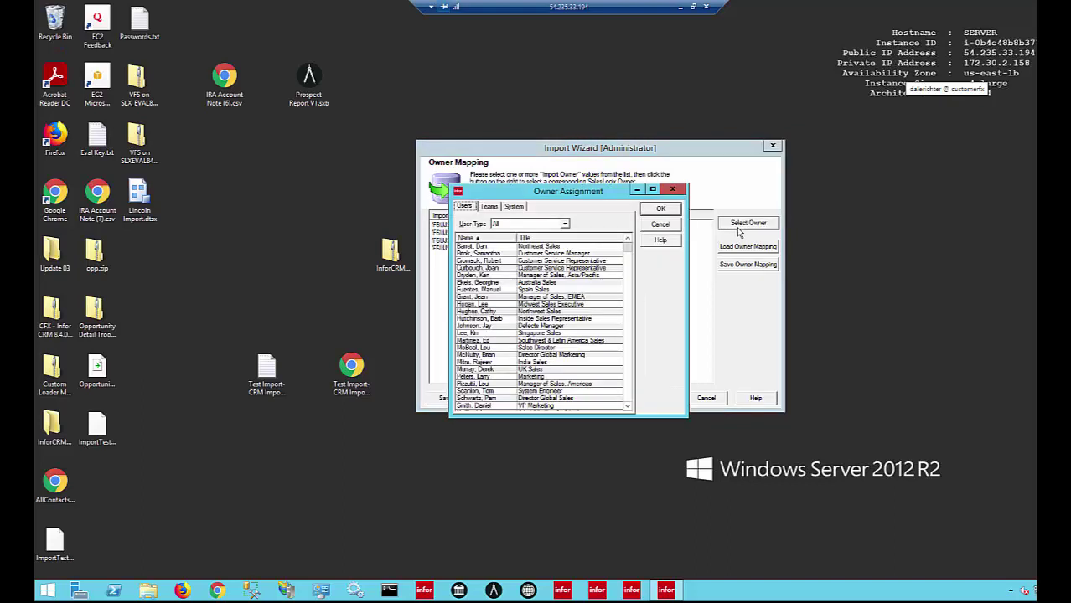
pyautogui.click(490, 207)
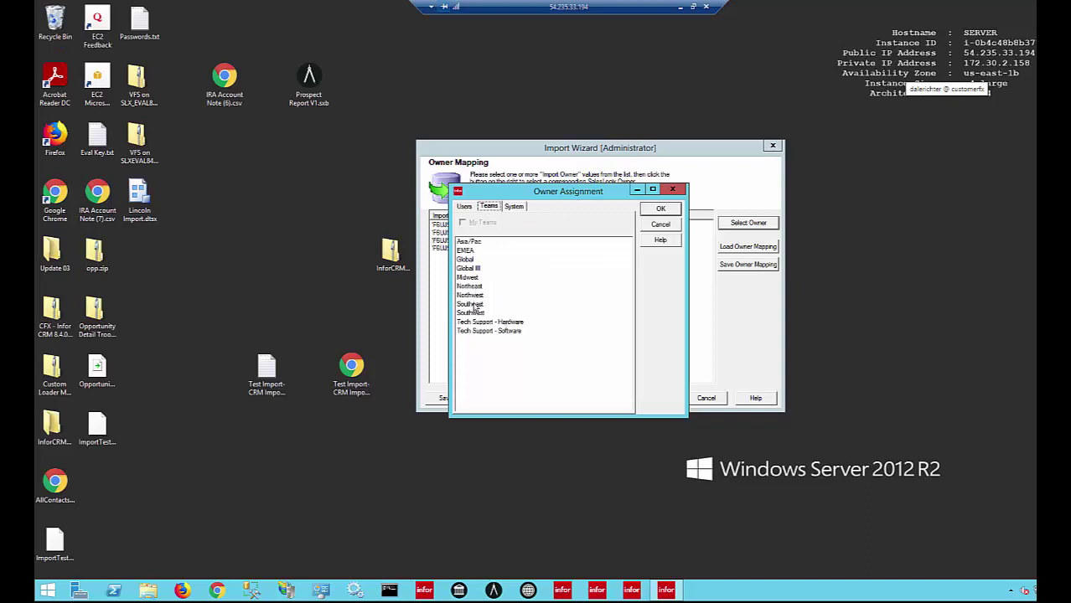
pyautogui.click(474, 304)
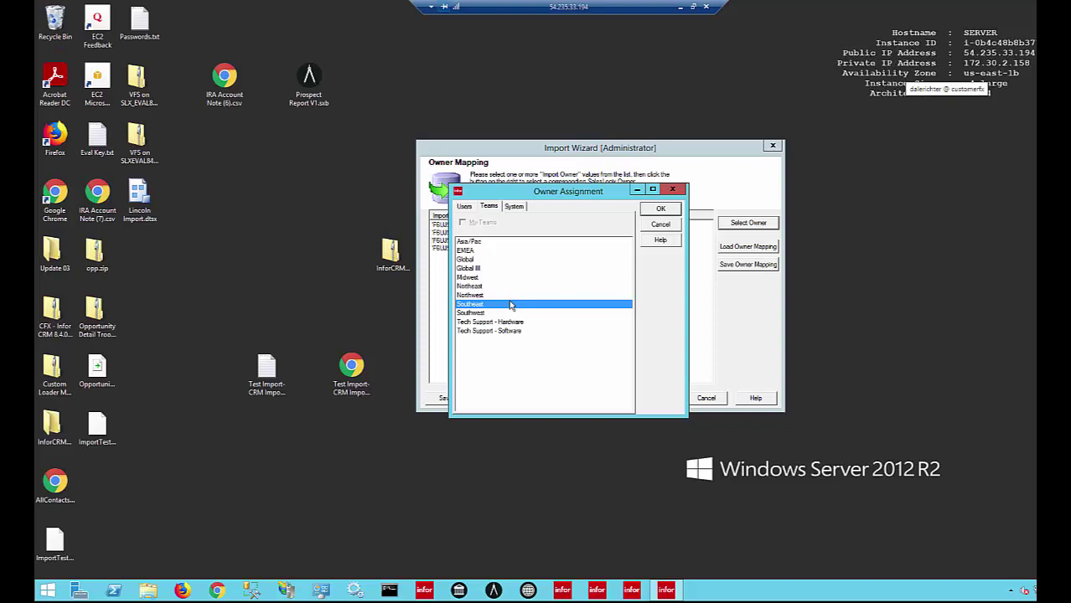
pyautogui.click(659, 212)
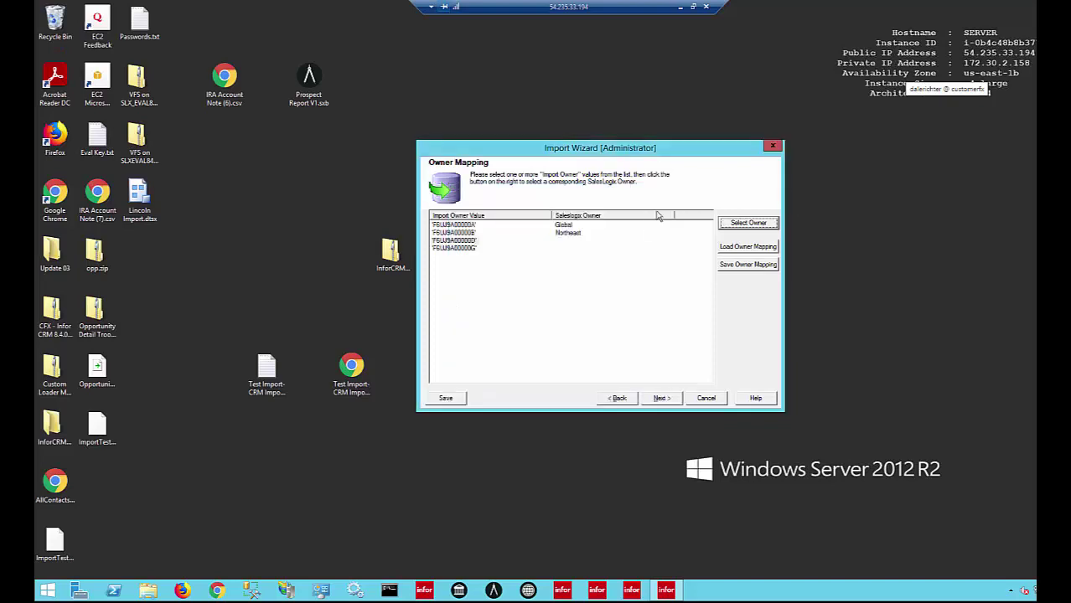
pyautogui.click(461, 249)
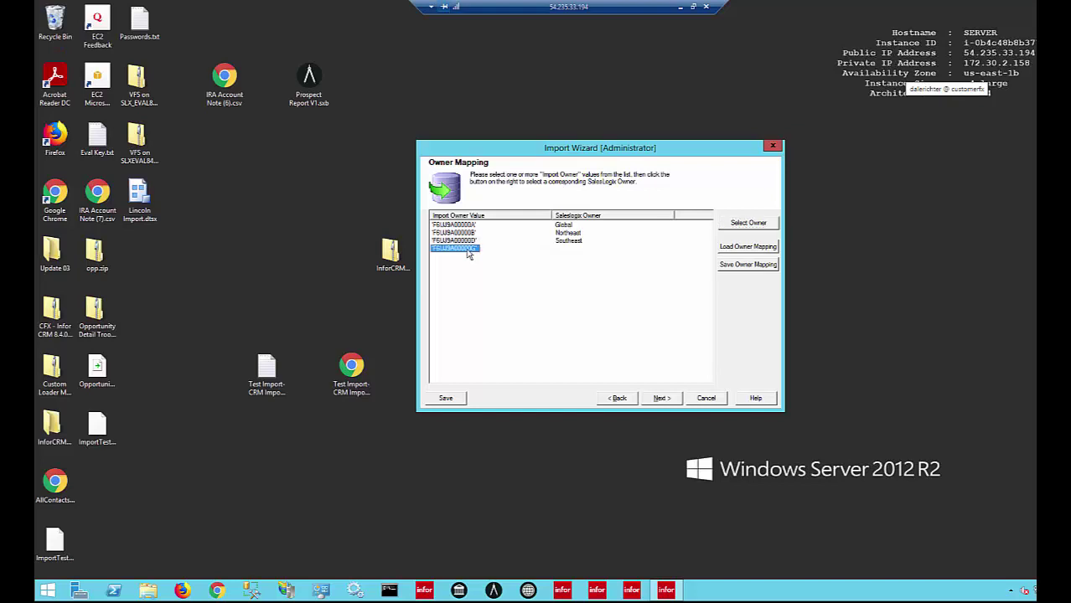
pyautogui.click(737, 228)
pyautogui.click(489, 206)
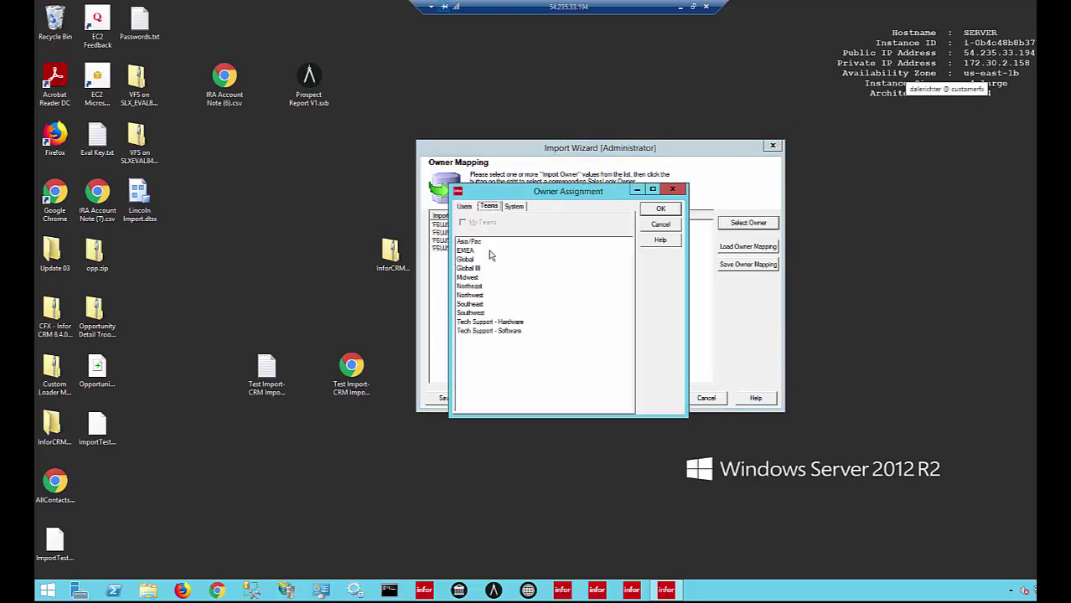
pyautogui.click(478, 331)
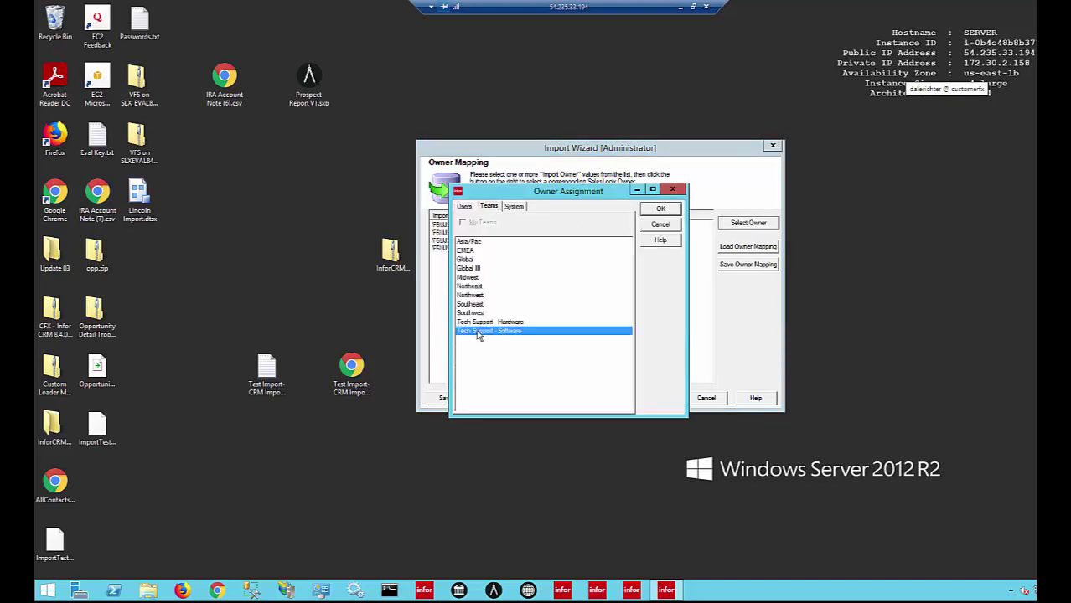
pyautogui.click(657, 210)
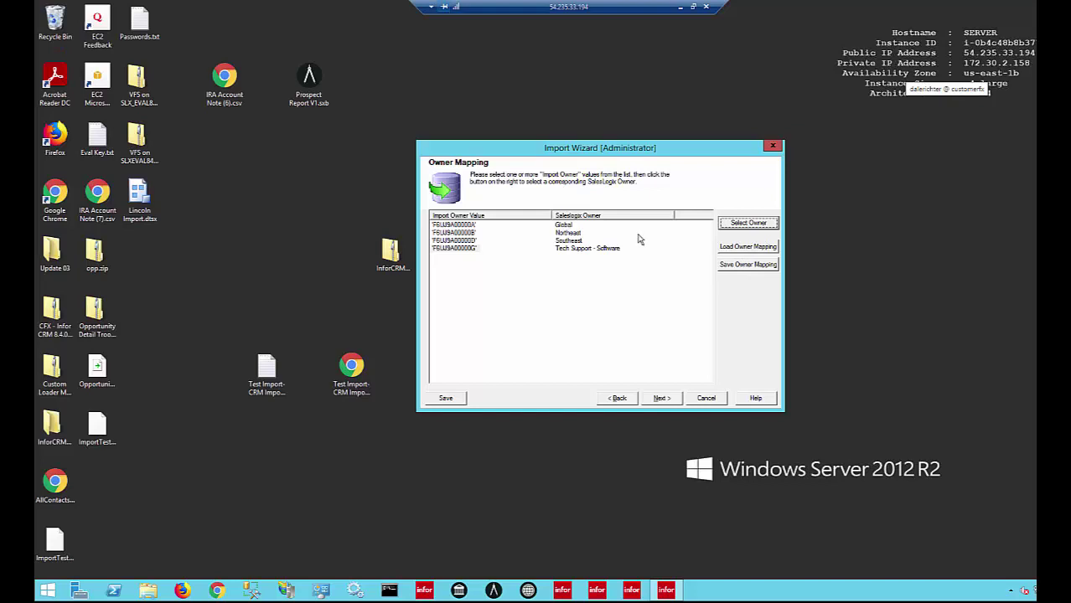
# Keep the imported contacts associated with the new lead source Trade Show Xcel 110321 and proceed to the final import page.
pyautogui.click(662, 399)
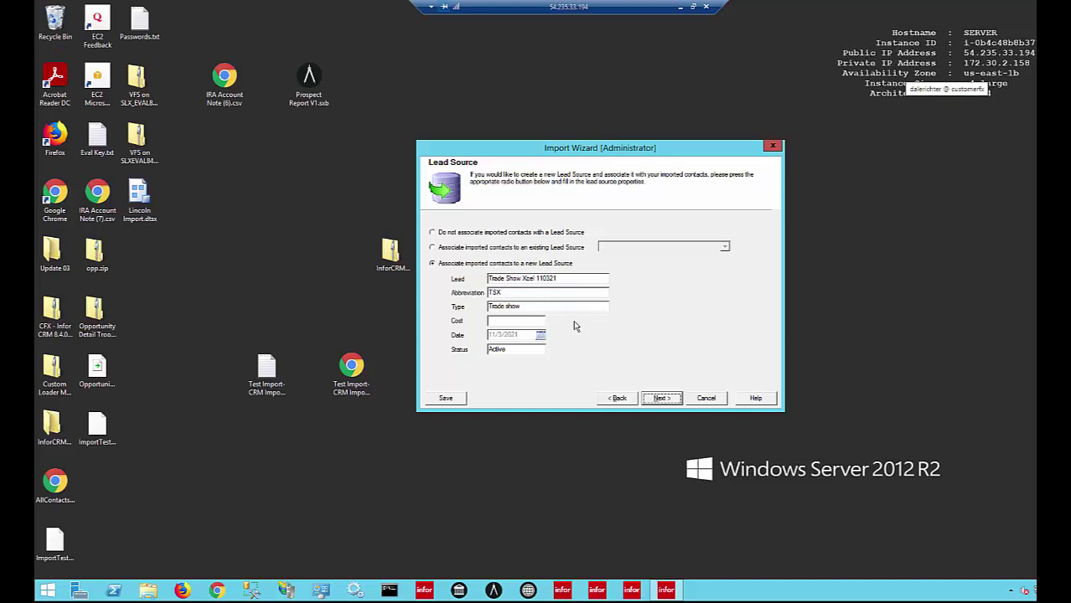
pyautogui.click(512, 294)
pyautogui.click(661, 399)
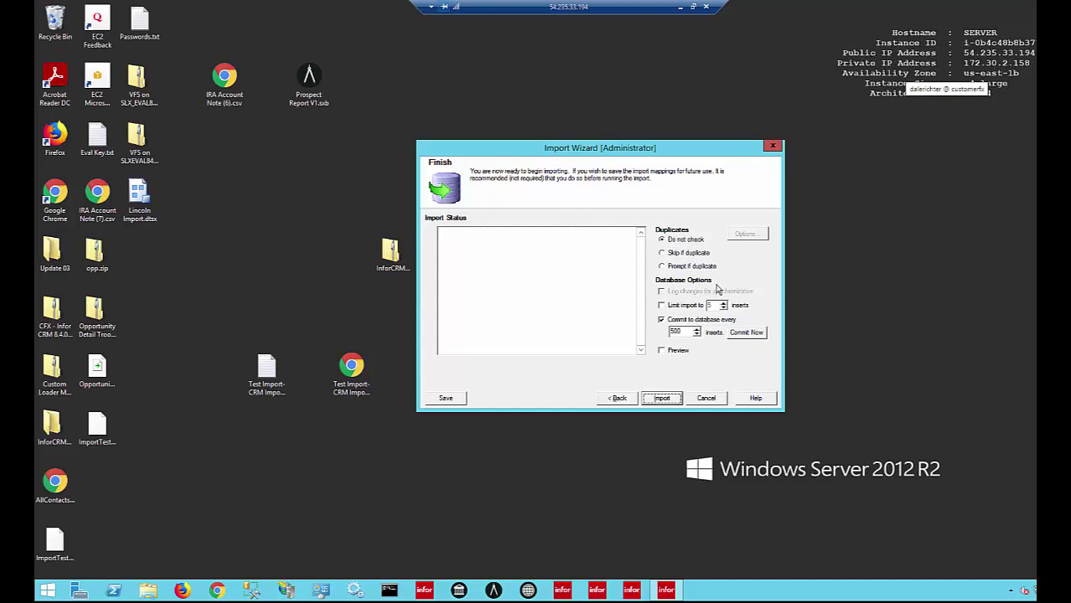
# Set duplicate handling to Prompt if duplicate, review the Saleslogix tables used for the duplicate check and accept them.
pyautogui.click(662, 267)
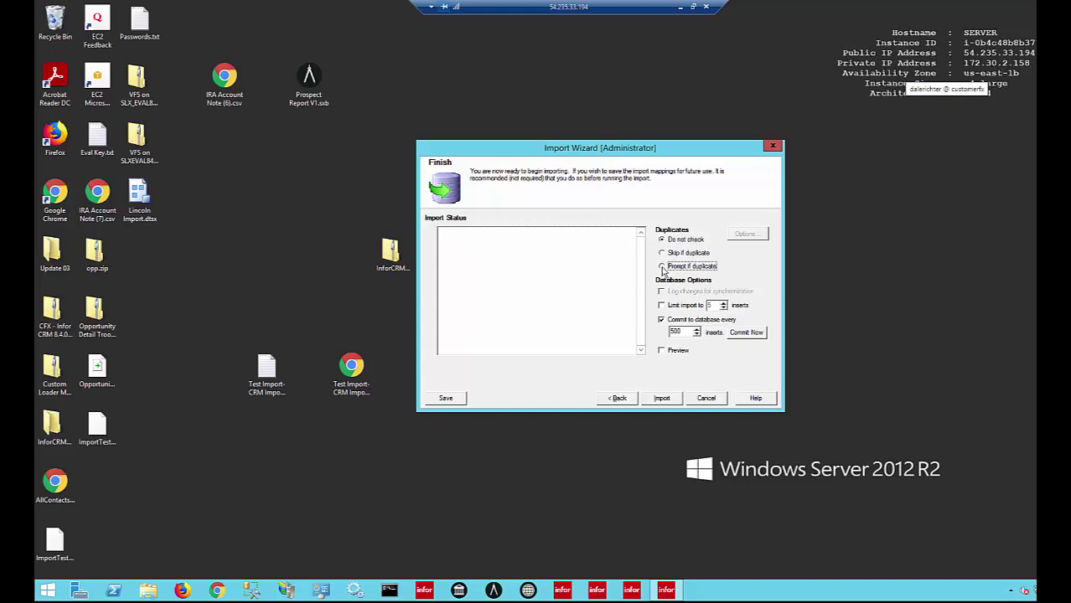
pyautogui.click(743, 235)
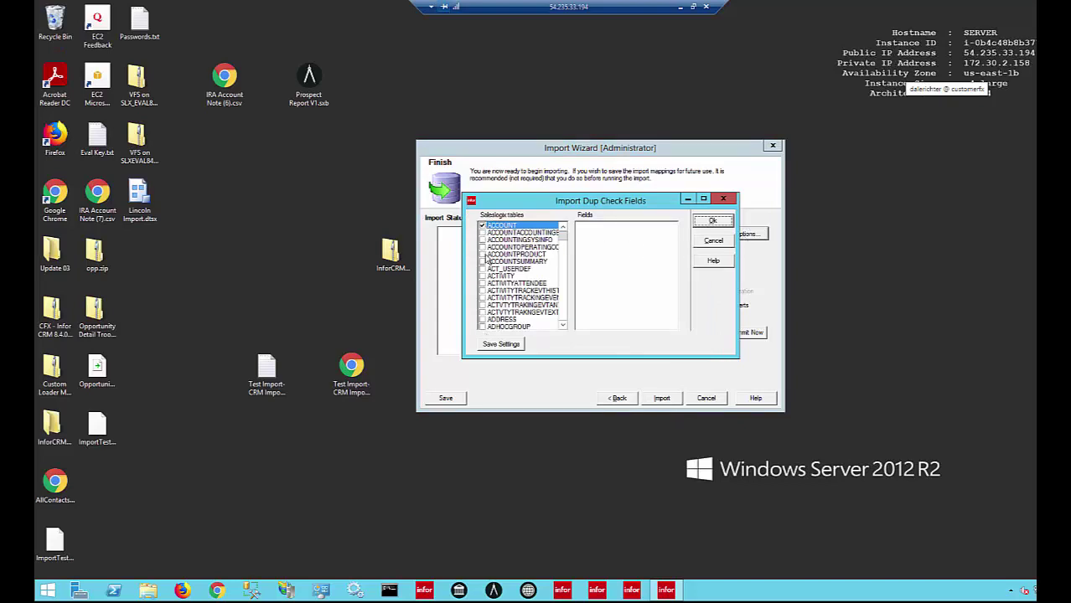
pyautogui.doubleClick(563, 326)
pyautogui.moveTo(563, 327); pyautogui.dragTo(564, 328)
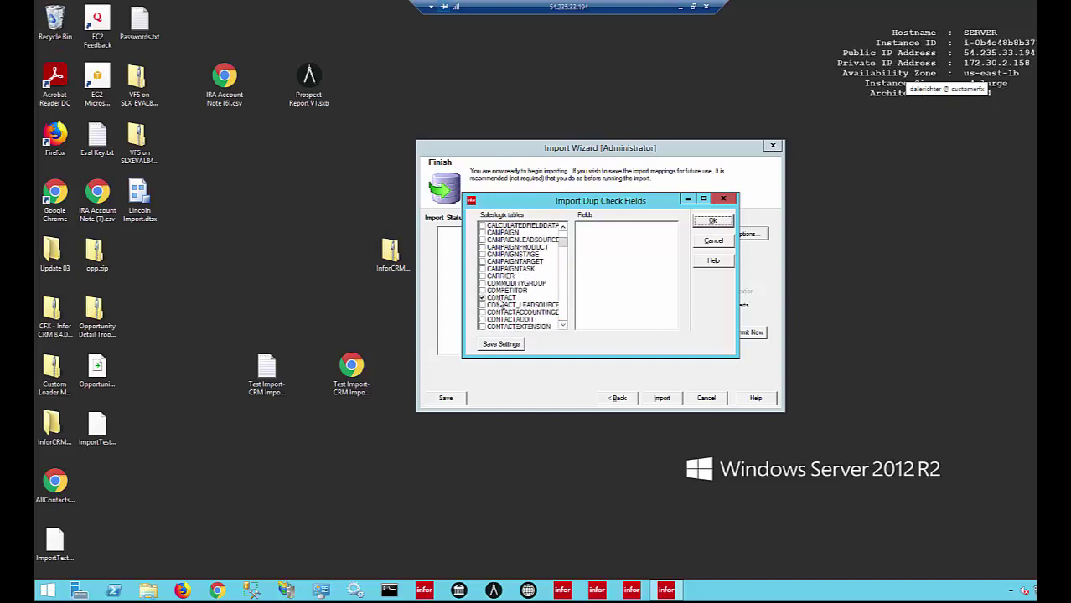
pyautogui.click(563, 326)
pyautogui.moveTo(563, 326); pyautogui.dragTo(563, 325)
pyautogui.click(720, 224)
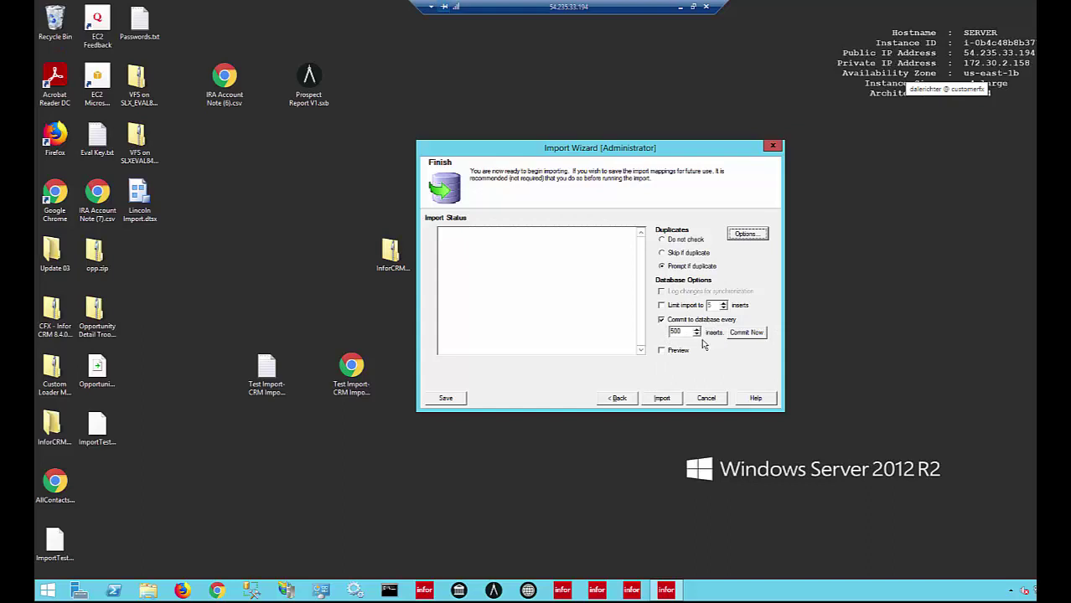
# Run the import, review the record counts by table in the import status and finish the wizard.
pyautogui.click(662, 399)
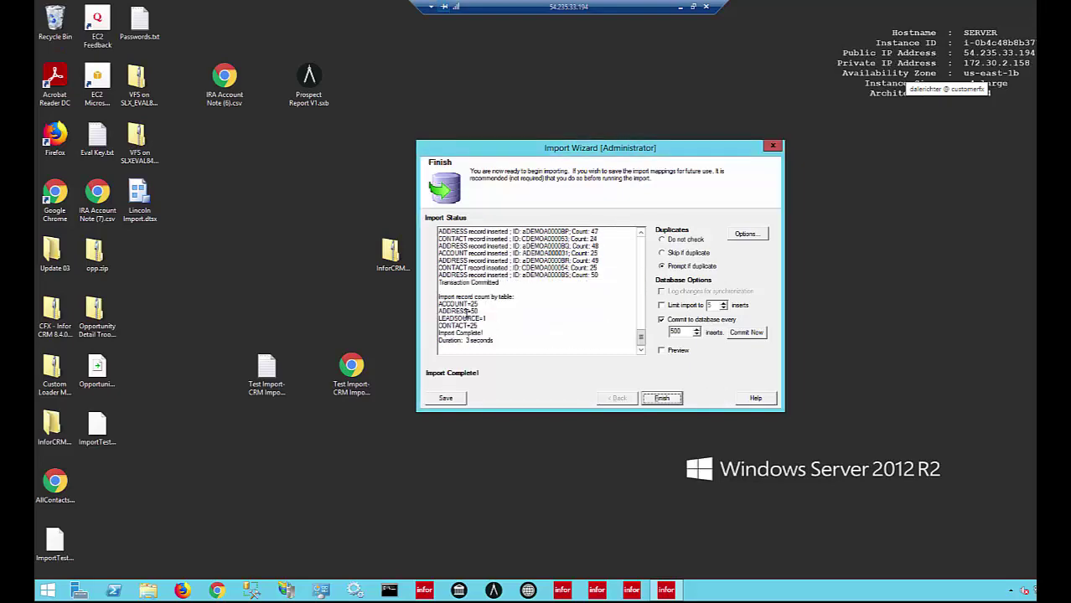
pyautogui.moveTo(470, 304); pyautogui.dragTo(484, 311)
pyautogui.moveTo(481, 318); pyautogui.dragTo(481, 326)
pyautogui.click(663, 400)
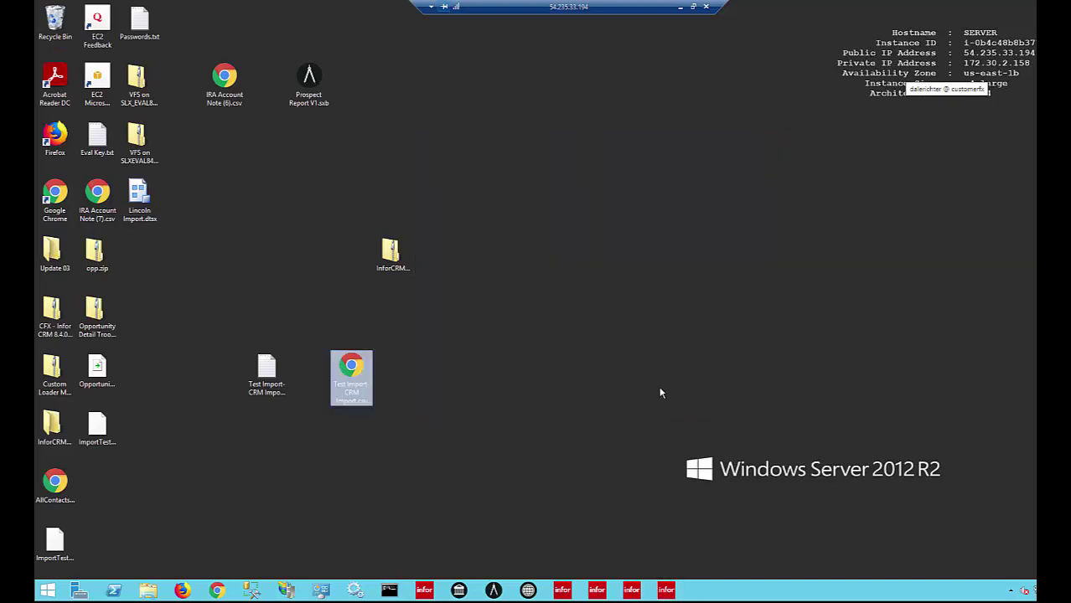
# Switch to Infor CRM in the local browser, refresh the Contacts list and start a copy of the All Contacts group.
pyautogui.click(681, 8)
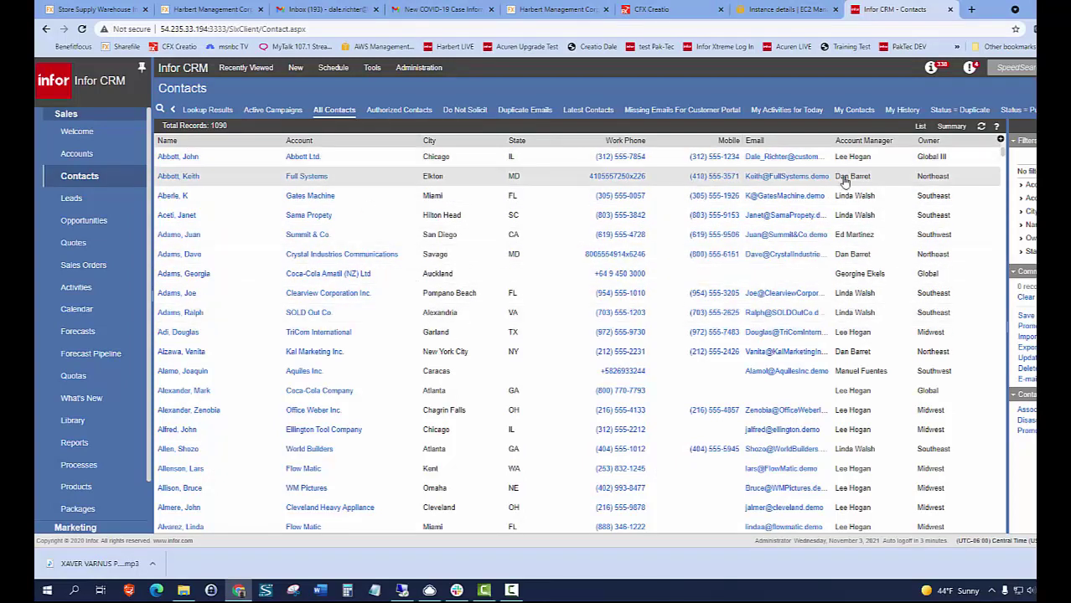
pyautogui.click(981, 127)
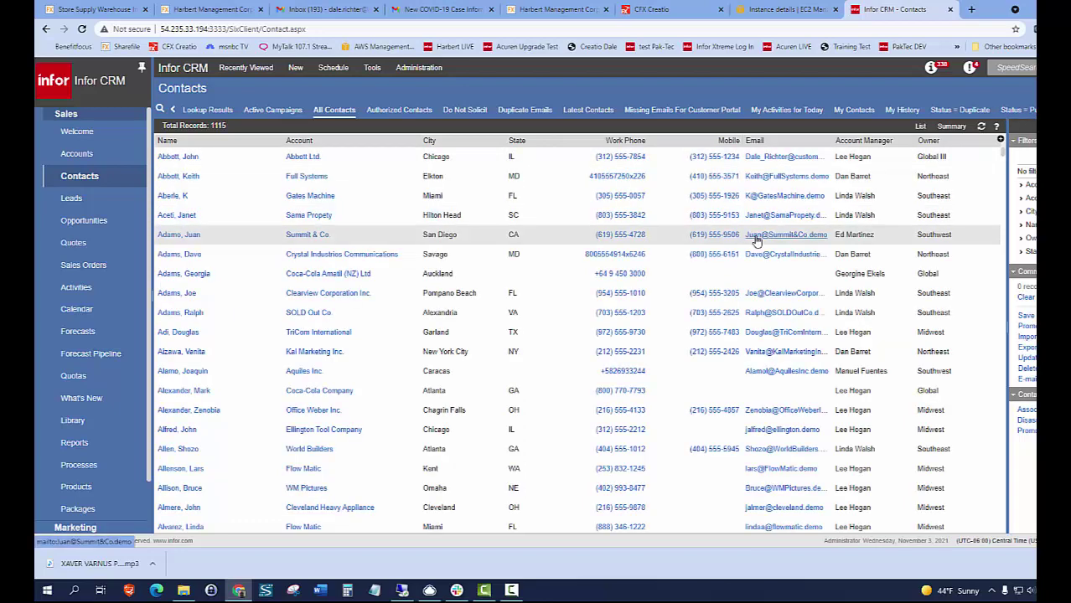
pyautogui.click(336, 110)
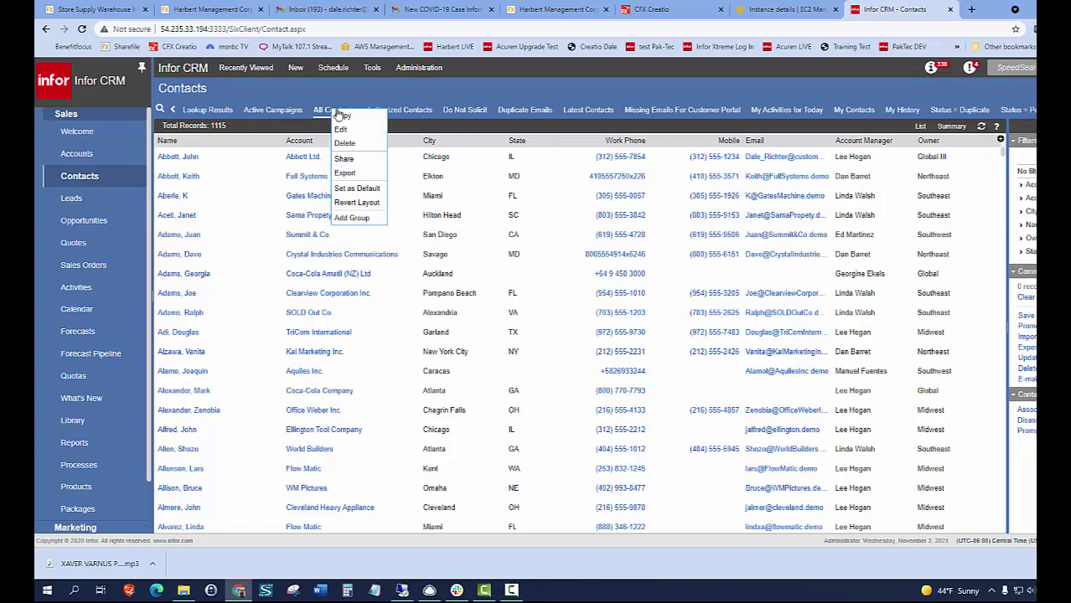
pyautogui.click(347, 118)
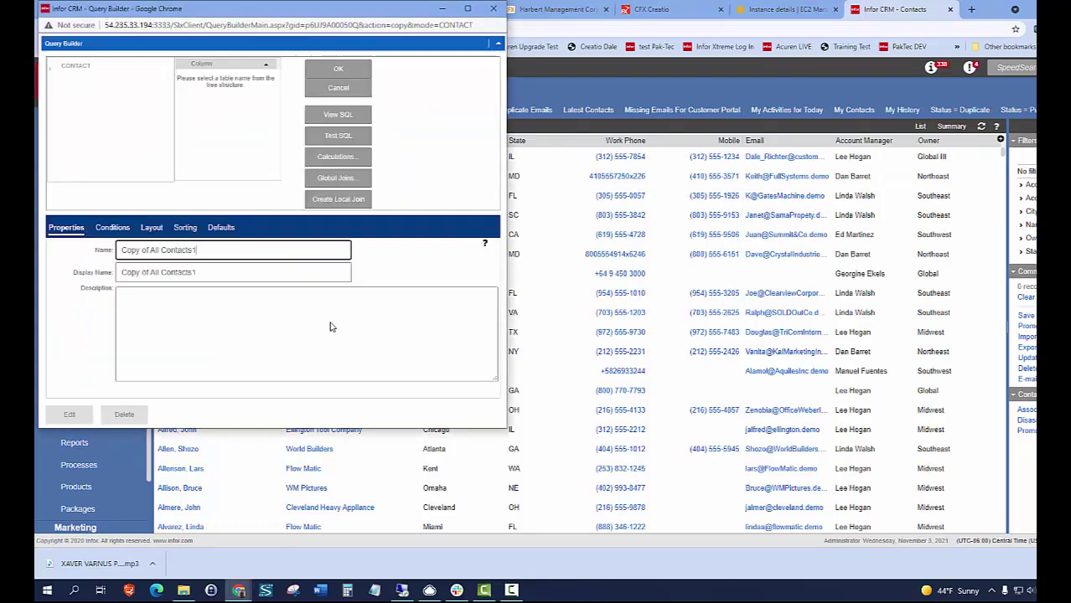
# In the copied group's conditions, expand Contact Lead Source under CONTACT and select its Lead Source table.
pyautogui.click(112, 228)
pyautogui.click(79, 66)
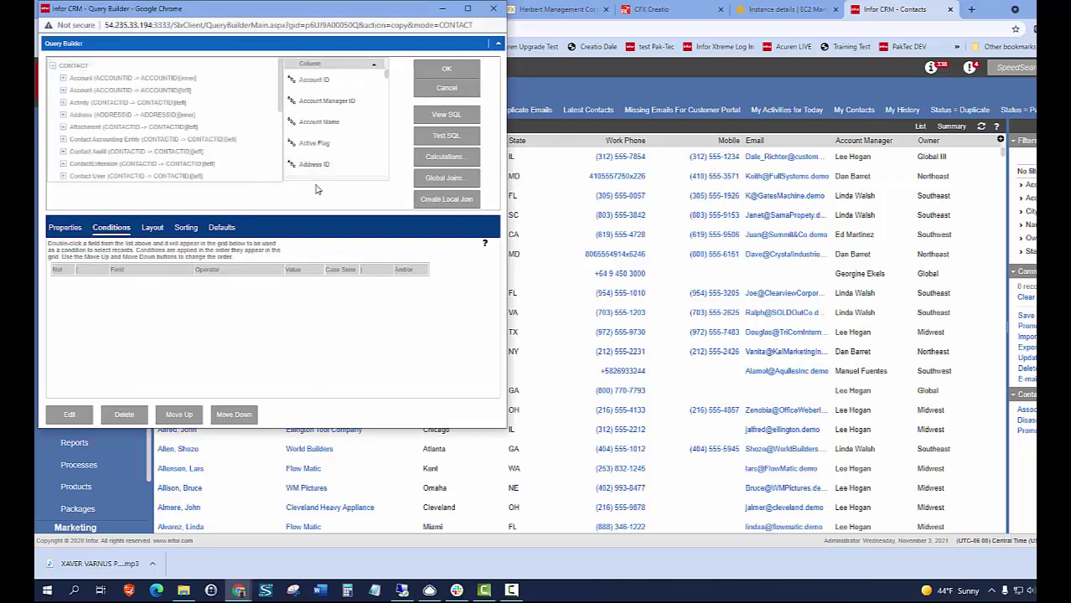
pyautogui.scroll(-1, 216, 154)
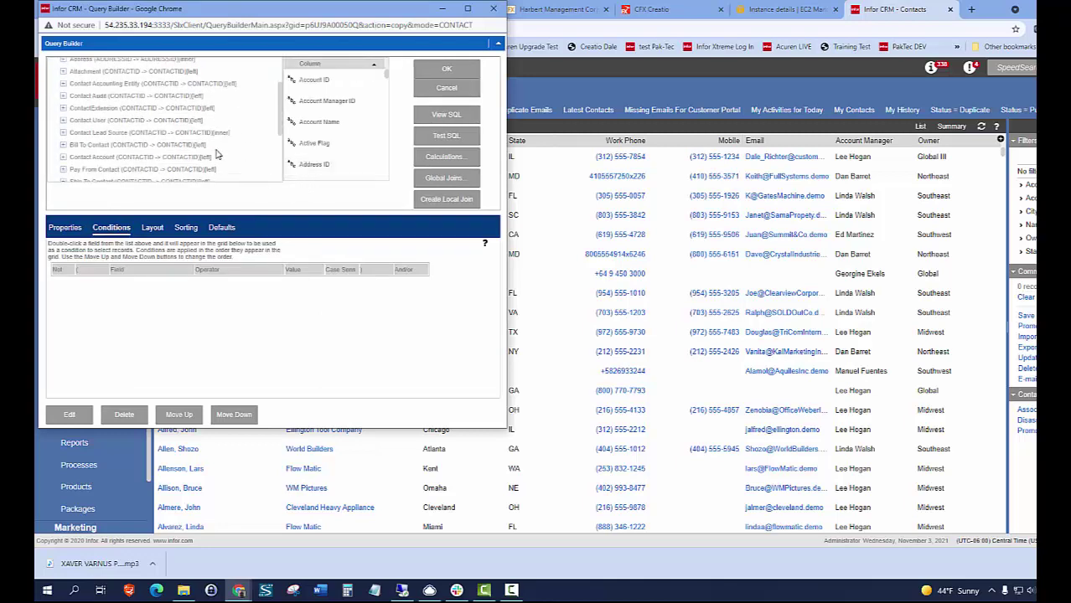
pyautogui.scroll(-2, 215, 154)
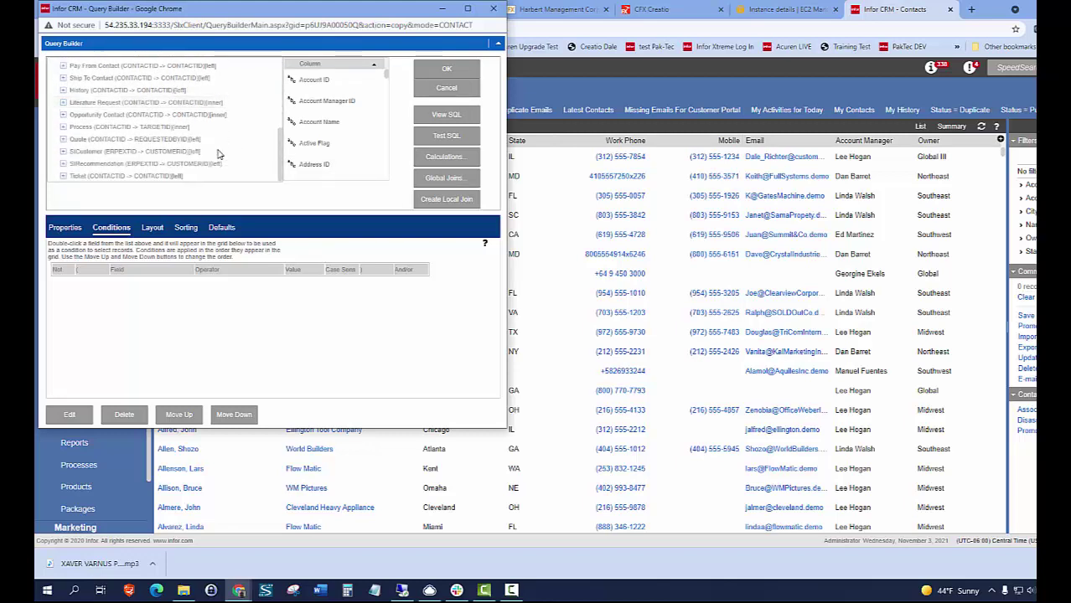
pyautogui.scroll(2, 216, 153)
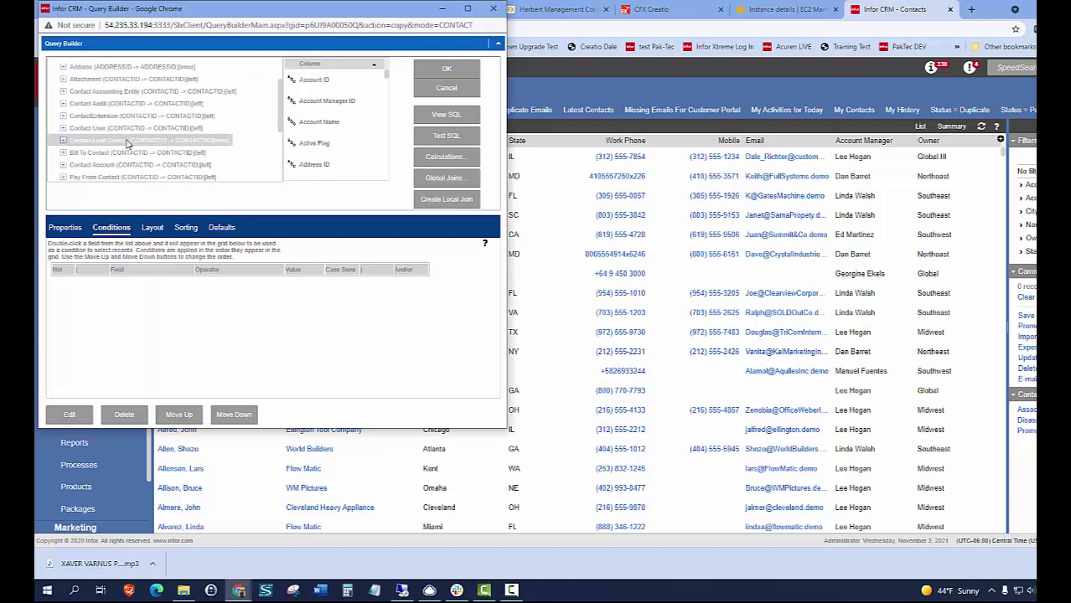
pyautogui.click(127, 142)
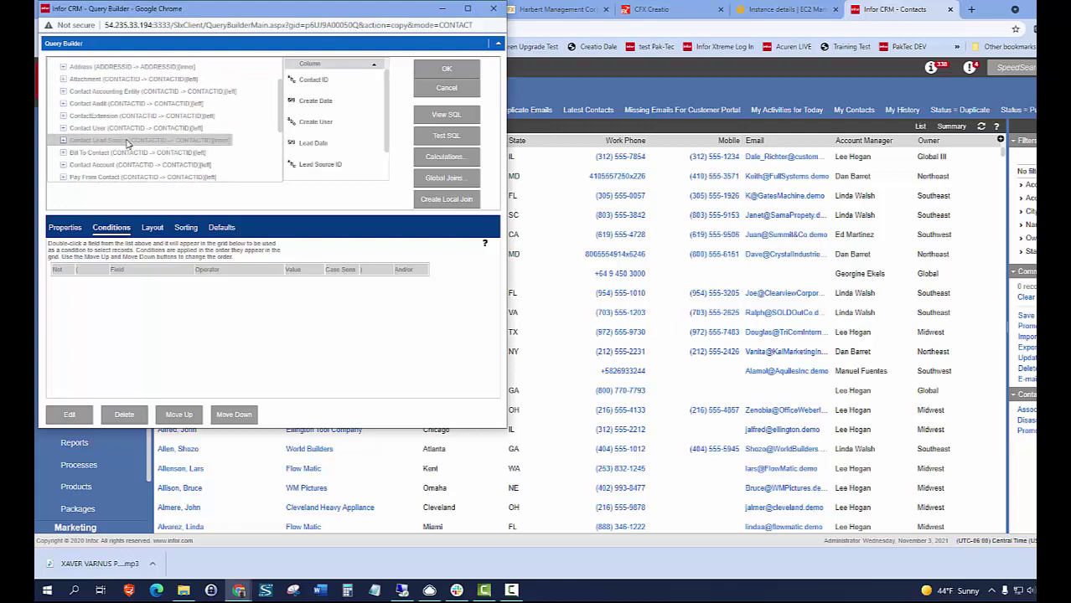
pyautogui.click(63, 141)
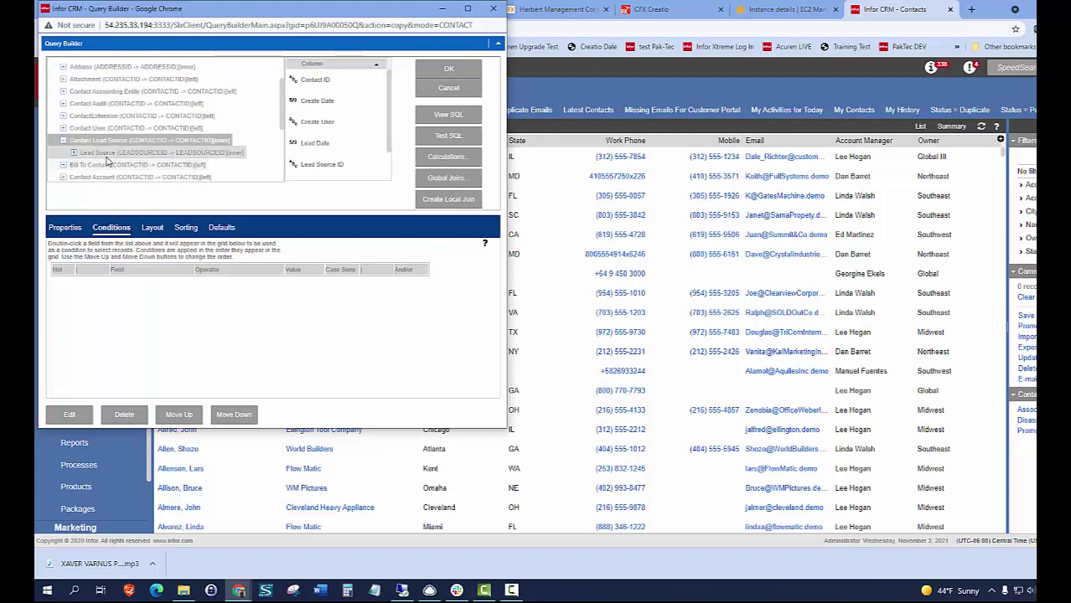
pyautogui.click(126, 153)
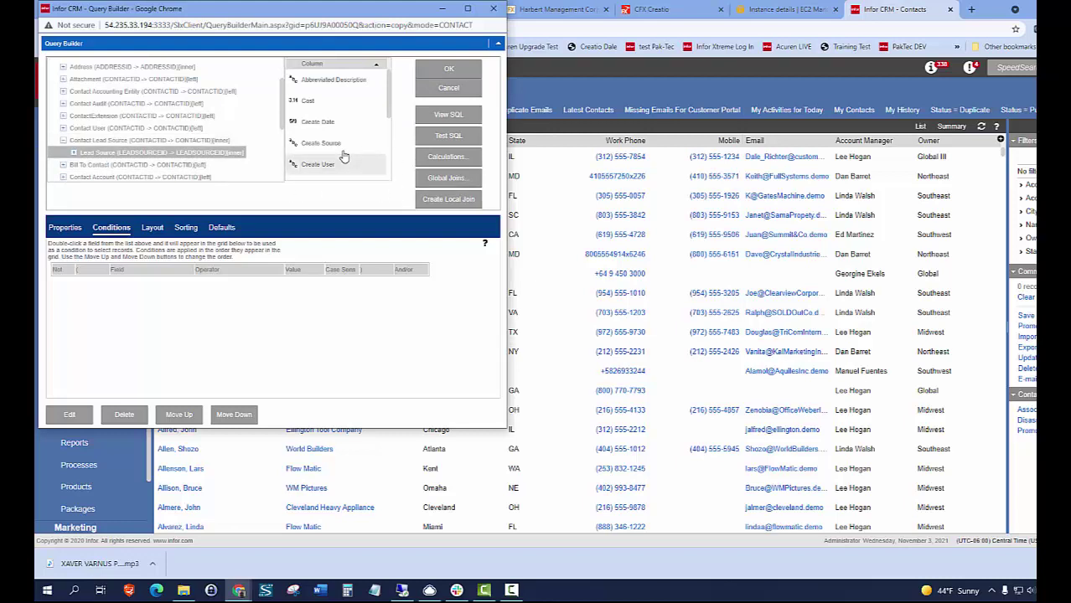
# Add a condition that the lead source's Abbreviated Description is equal to TSX110321.
pyautogui.doubleClick(353, 80)
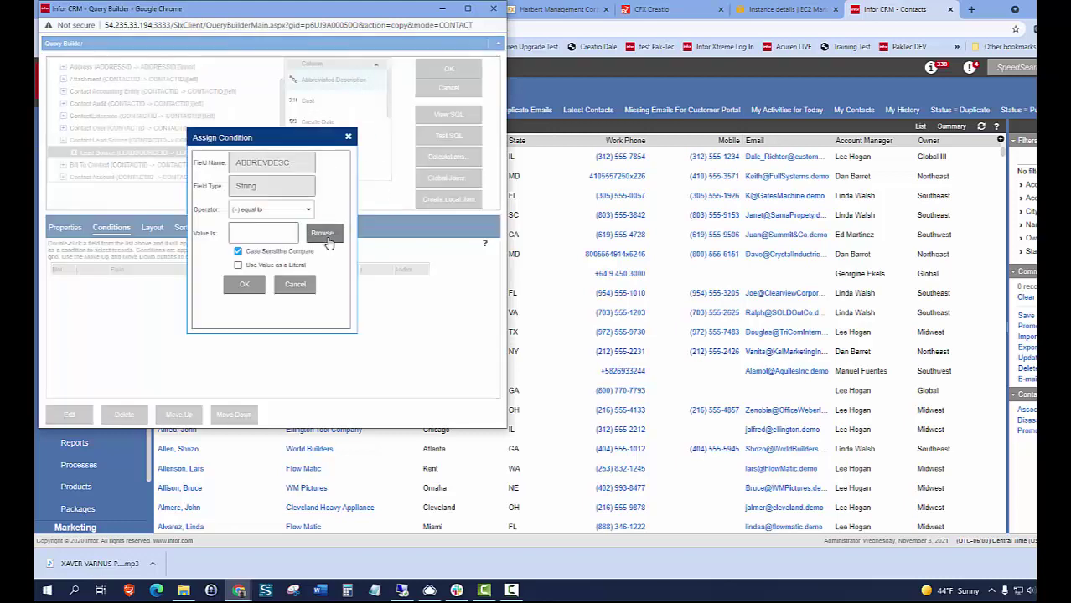
pyautogui.click(327, 238)
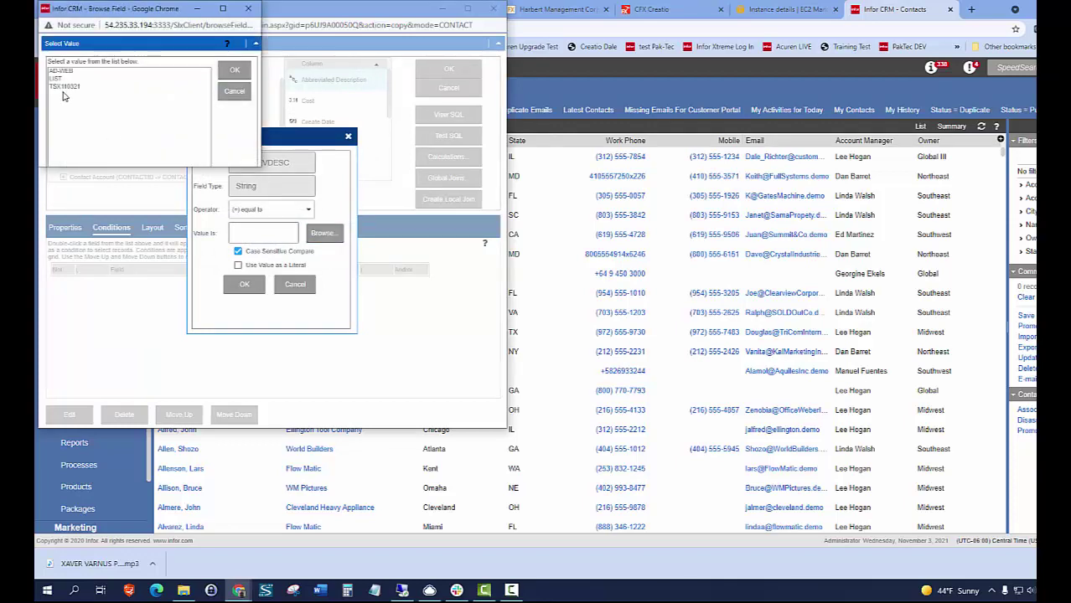
pyautogui.click(63, 87)
pyautogui.click(235, 70)
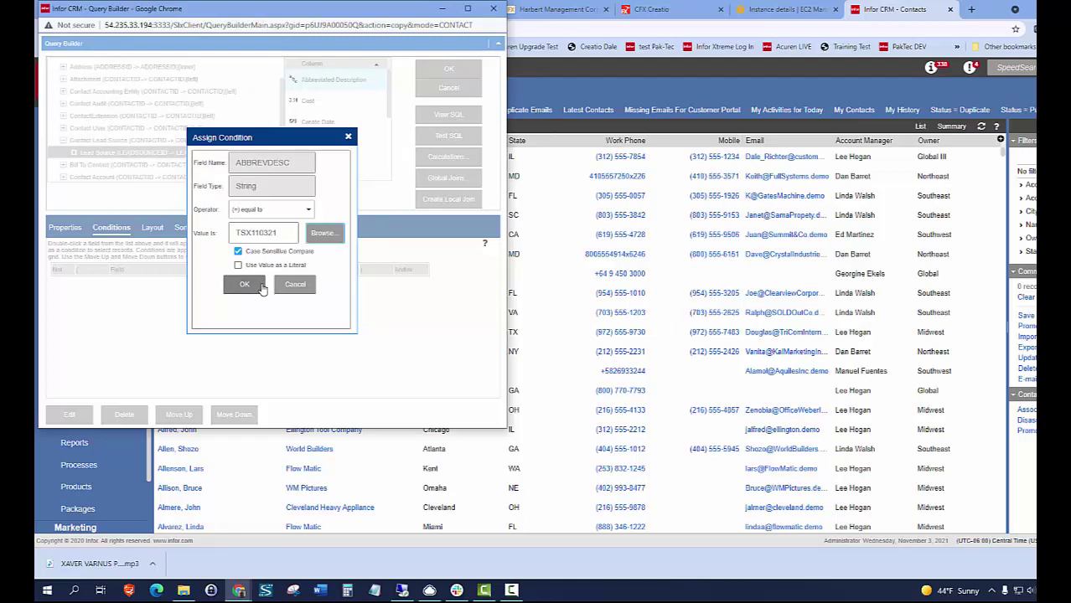
pyautogui.click(261, 288)
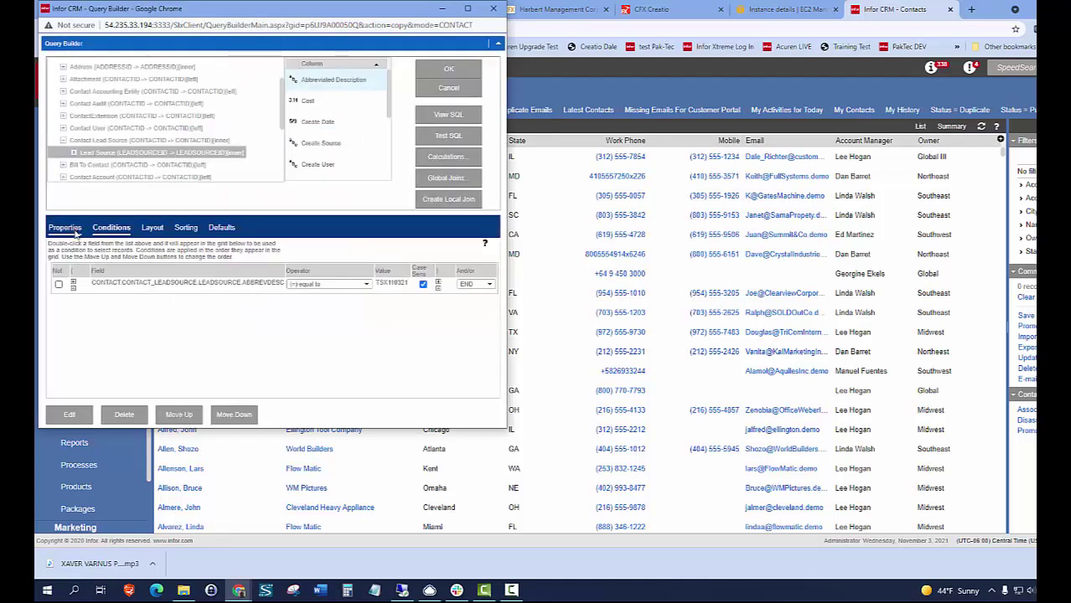
# Set the group's name and display name to TSX and save the group.
pyautogui.click(73, 230)
pyautogui.moveTo(204, 250); pyautogui.dragTo(61, 251)
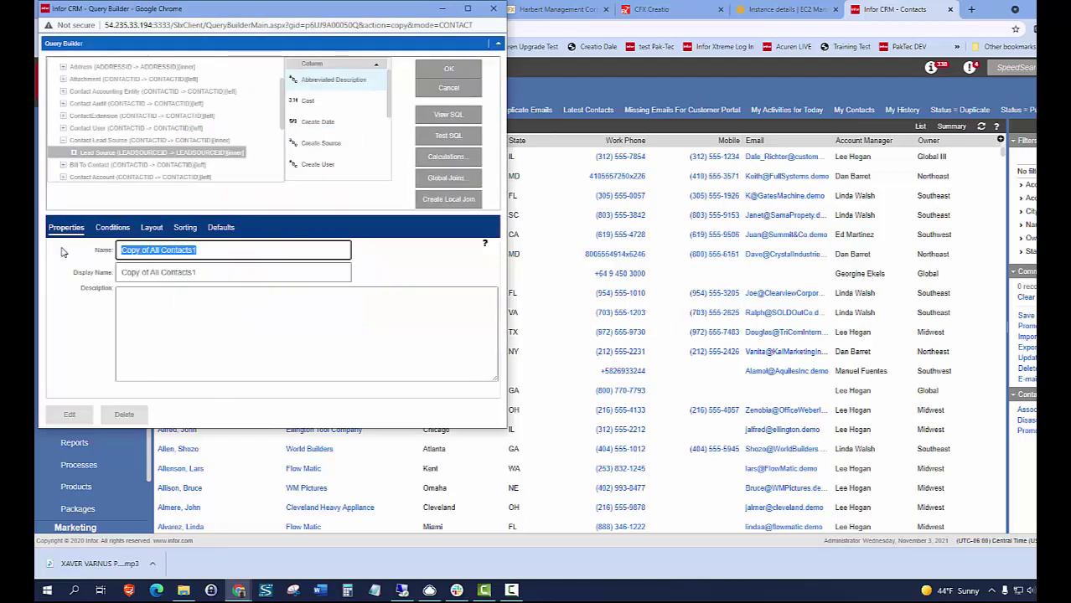
pyautogui.write('TSX')
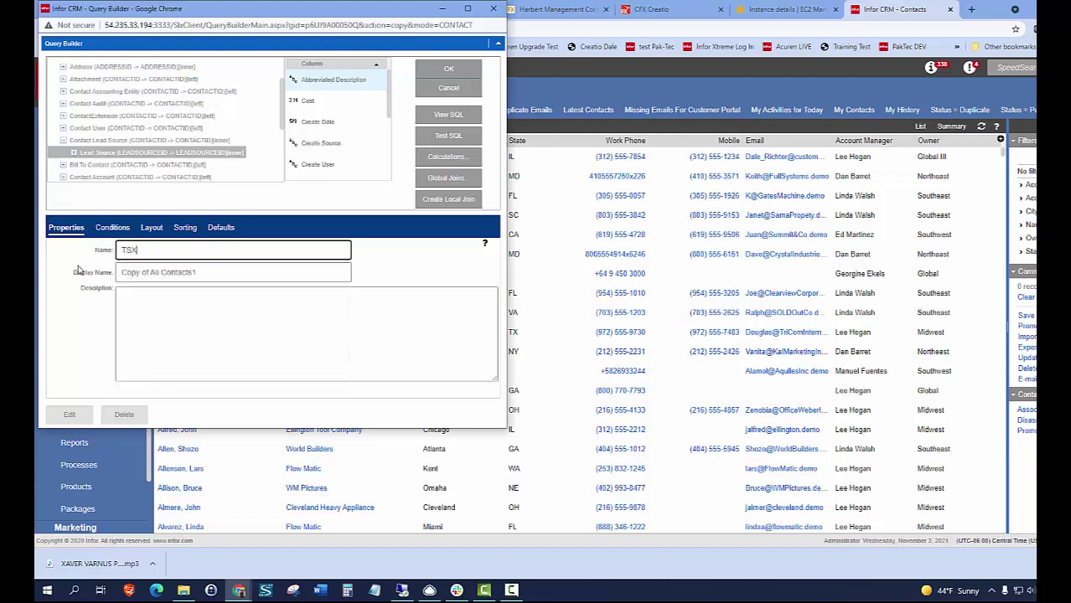
pyautogui.moveTo(164, 255); pyautogui.dragTo(74, 251)
pyautogui.moveTo(215, 272); pyautogui.dragTo(35, 285)
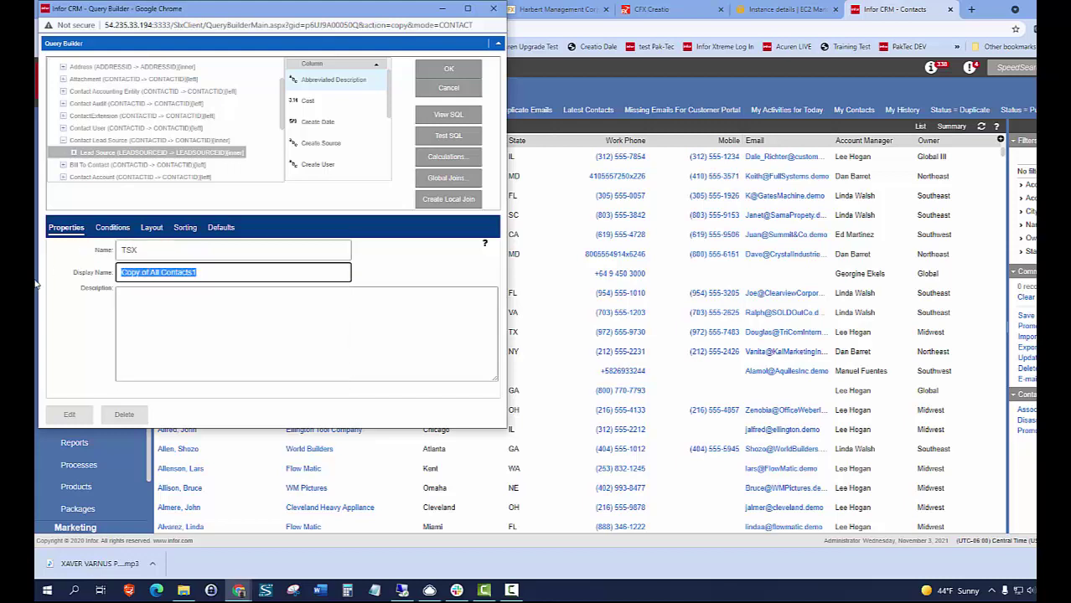
pyautogui.hotkey('ctrl', 'v')
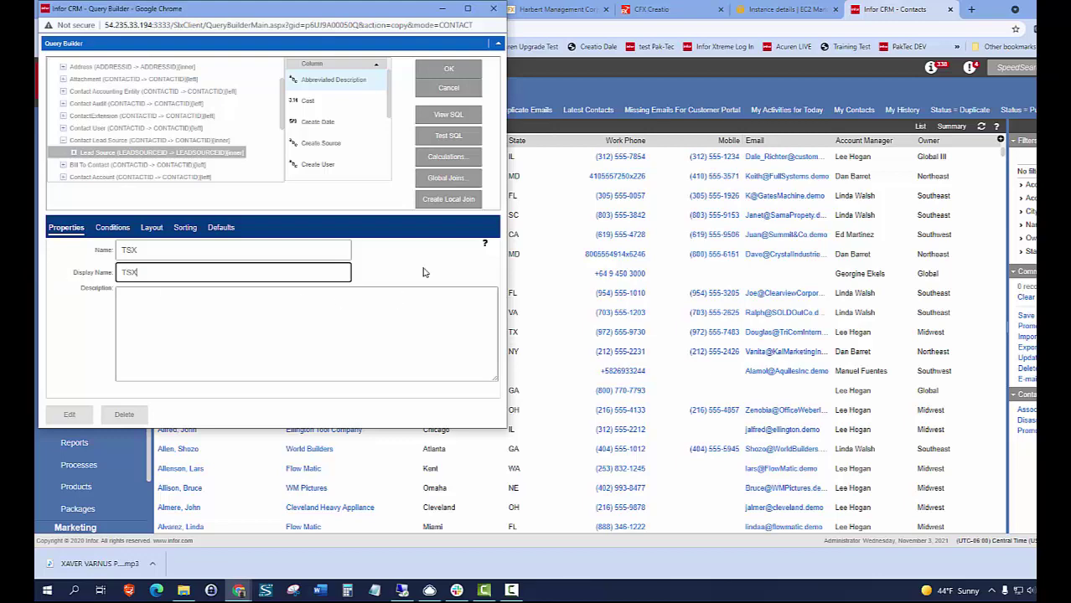
pyautogui.click(465, 74)
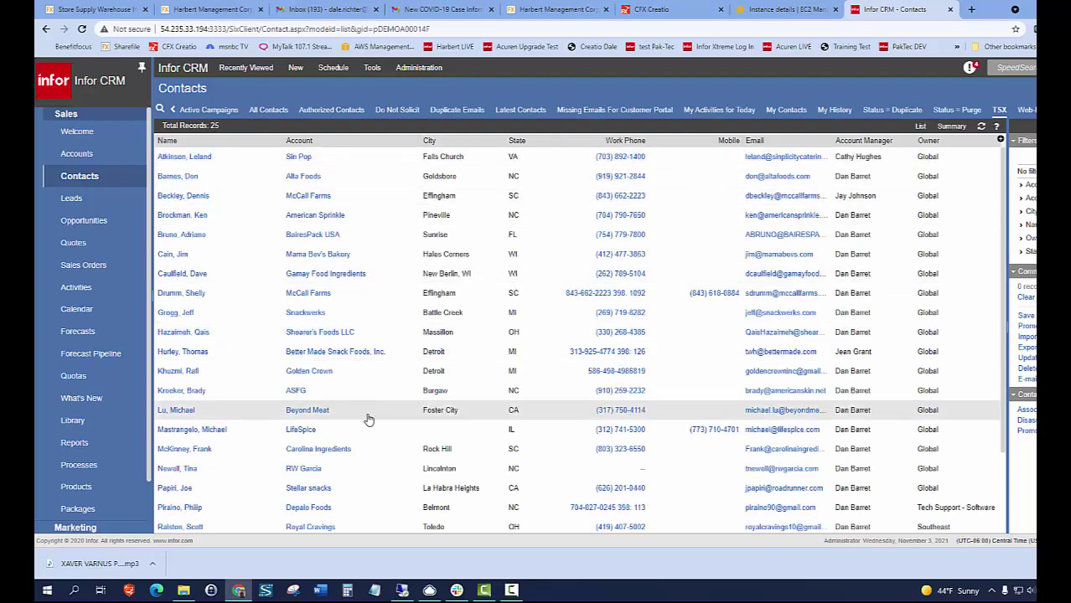
# Examine the imported details, owner and account manager on the first three contact records of the TSX group, and return to the list.
pyautogui.click(191, 156)
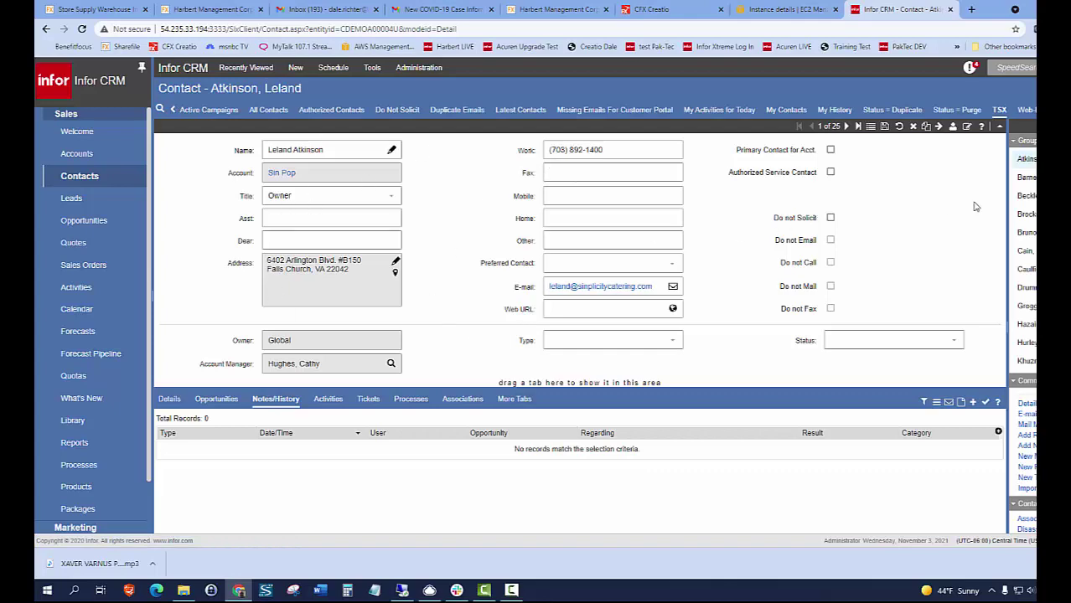
pyautogui.click(1032, 197)
pyautogui.click(1027, 251)
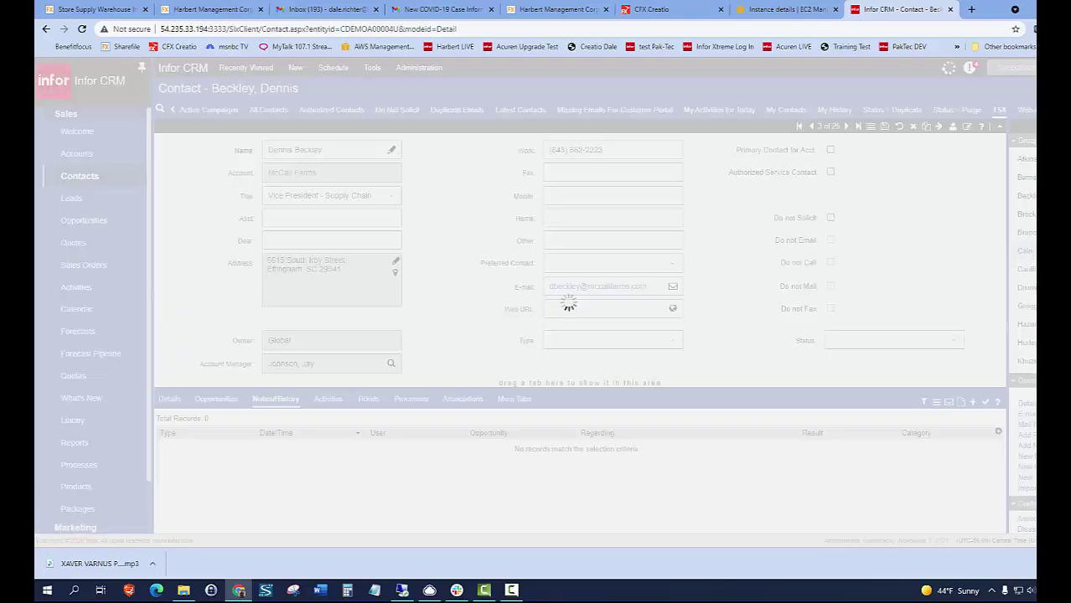
pyautogui.click(1028, 195)
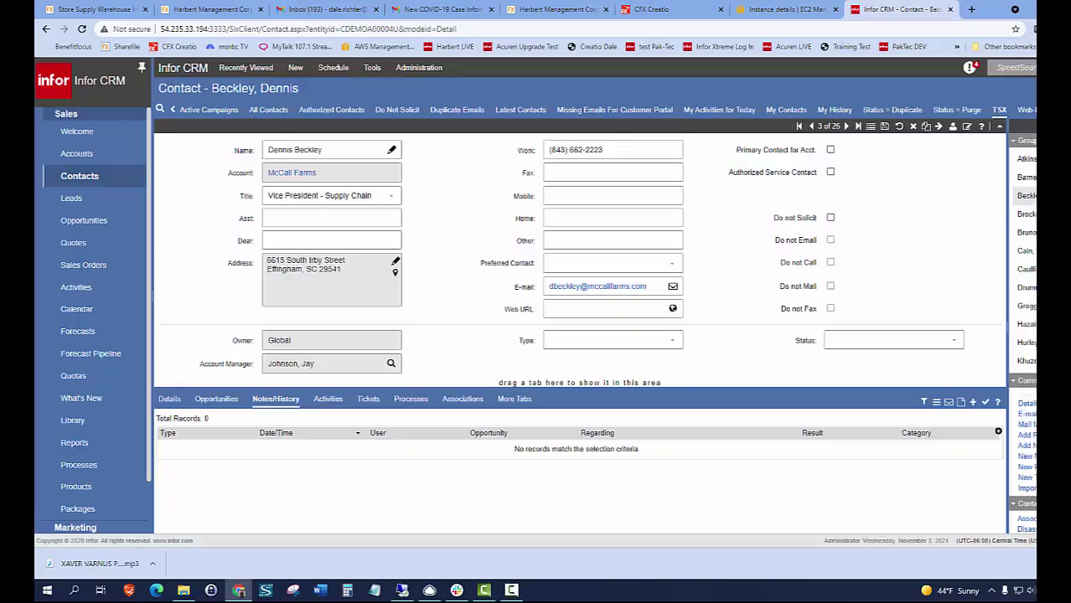
pyautogui.click(1033, 177)
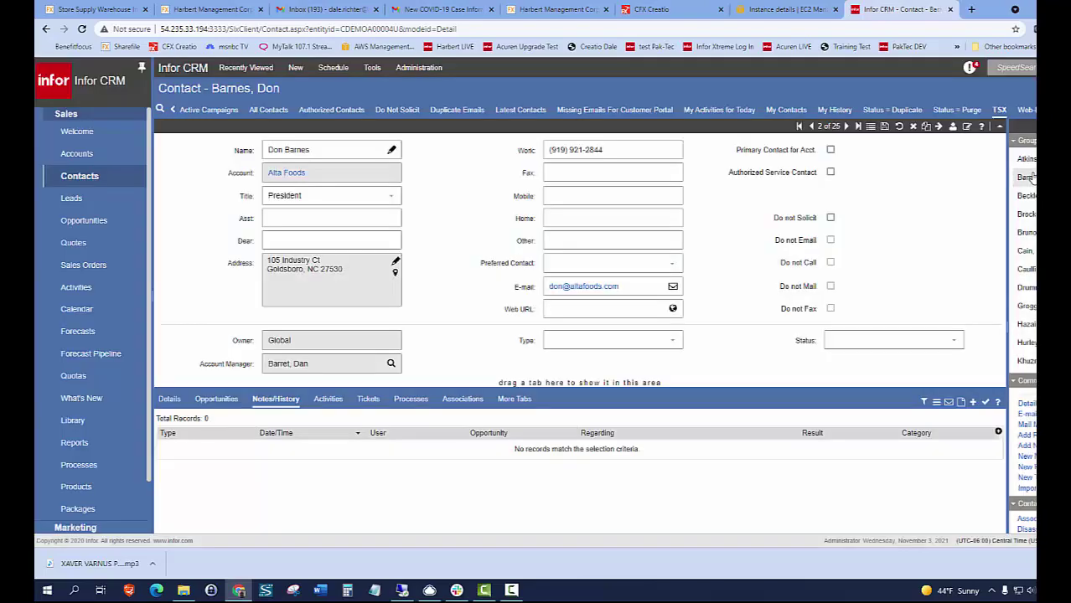
pyautogui.click(871, 126)
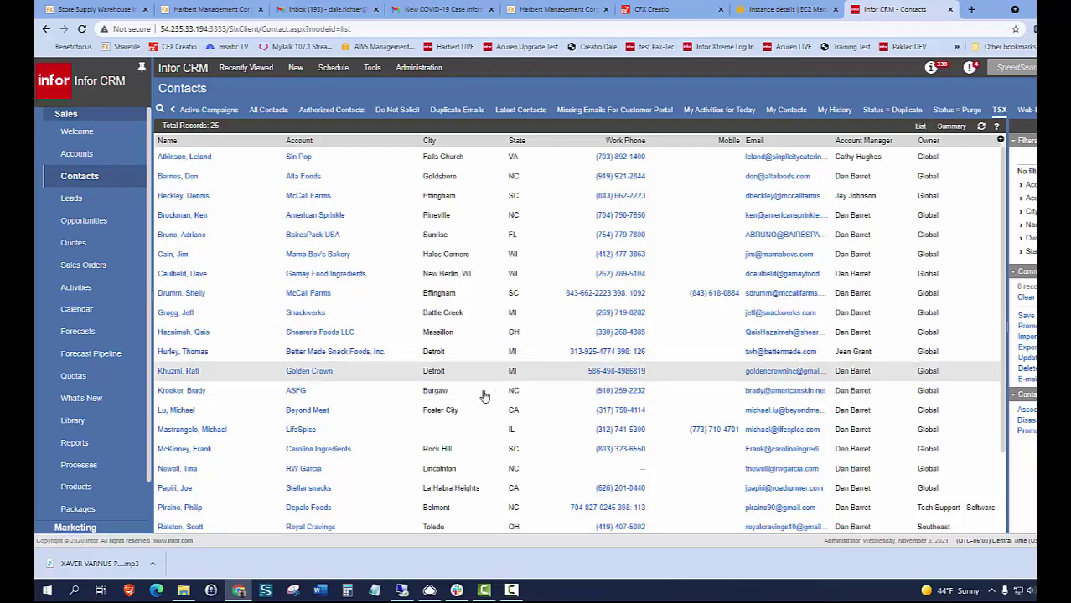
# Switch to the remote server and locate ImportWiz.exe in C:\Program Files (x86)\Saleslogix.
pyautogui.click(403, 592)
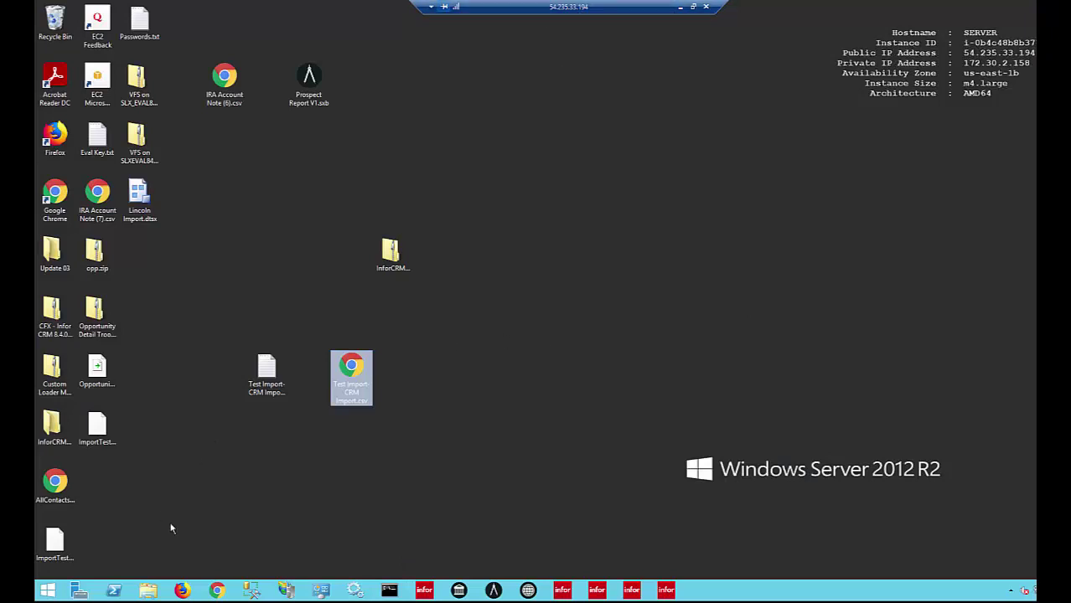
pyautogui.click(147, 591)
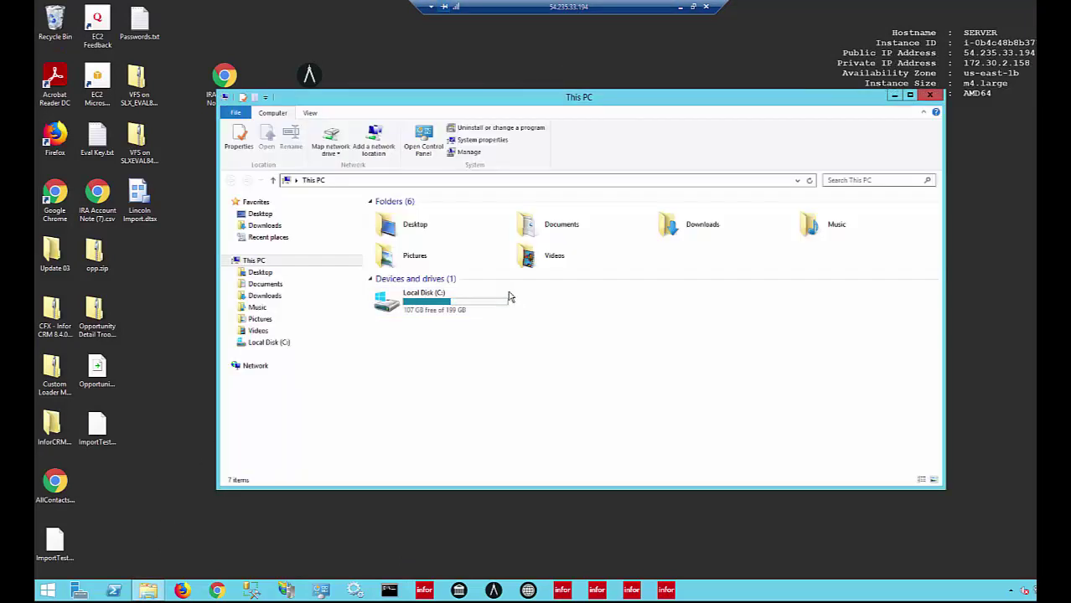
pyautogui.doubleClick(434, 301)
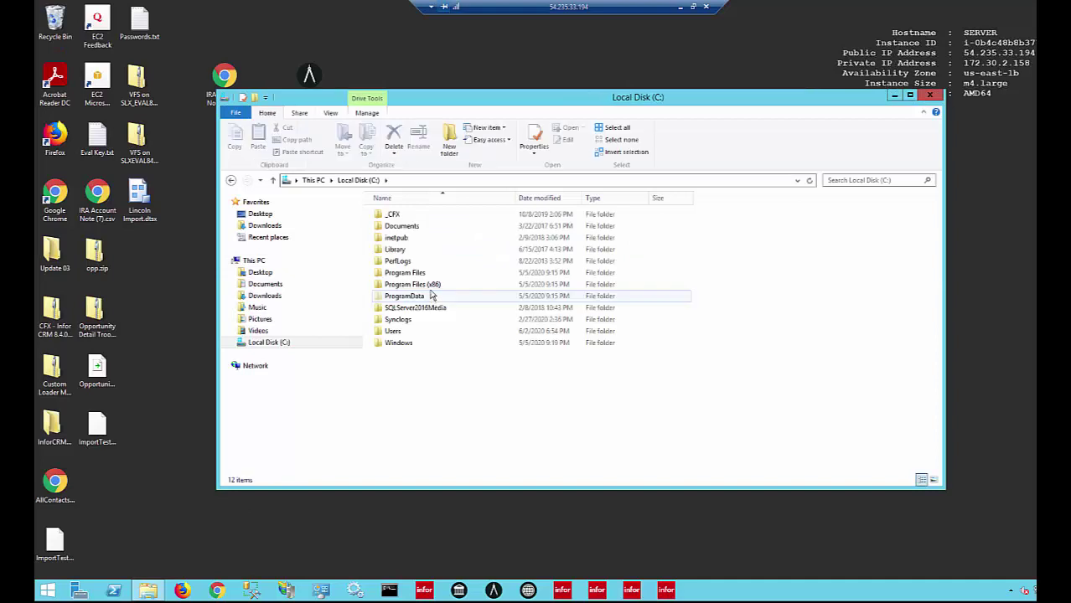
pyautogui.doubleClick(410, 286)
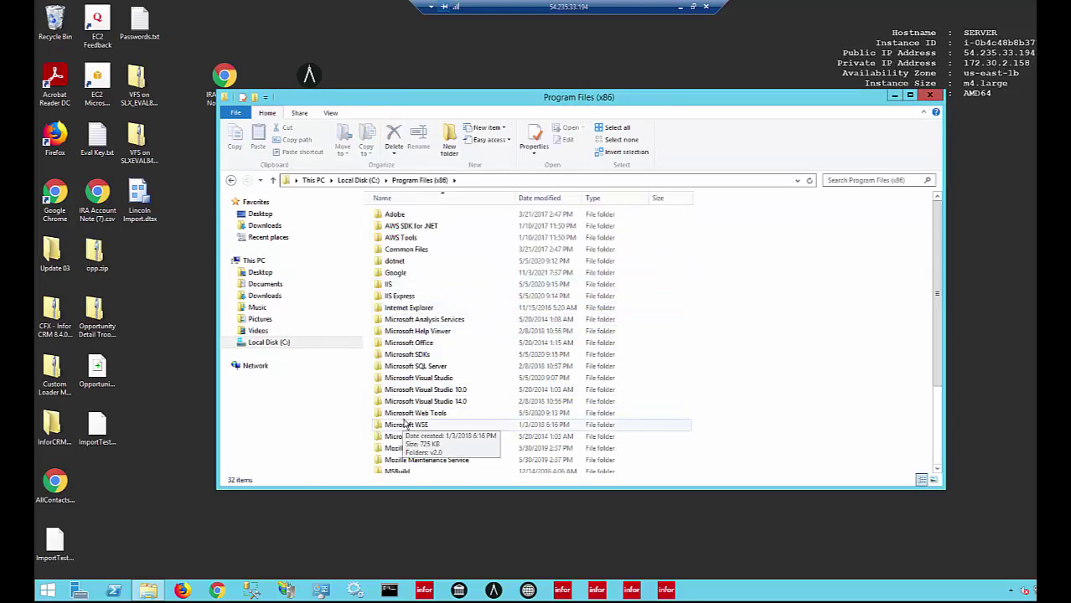
pyautogui.scroll(-3, 403, 325)
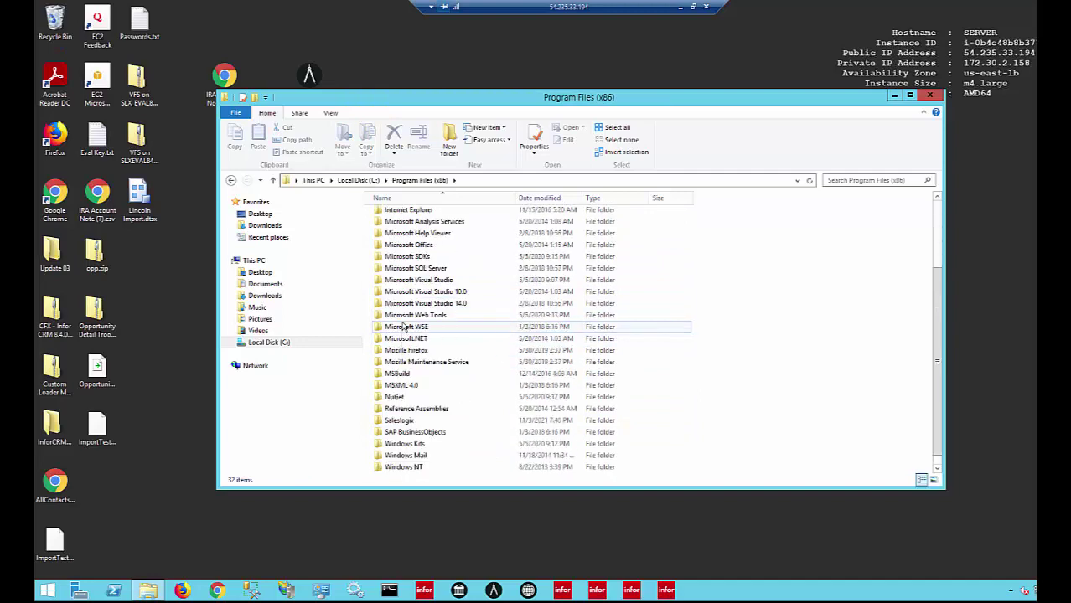
pyautogui.doubleClick(394, 422)
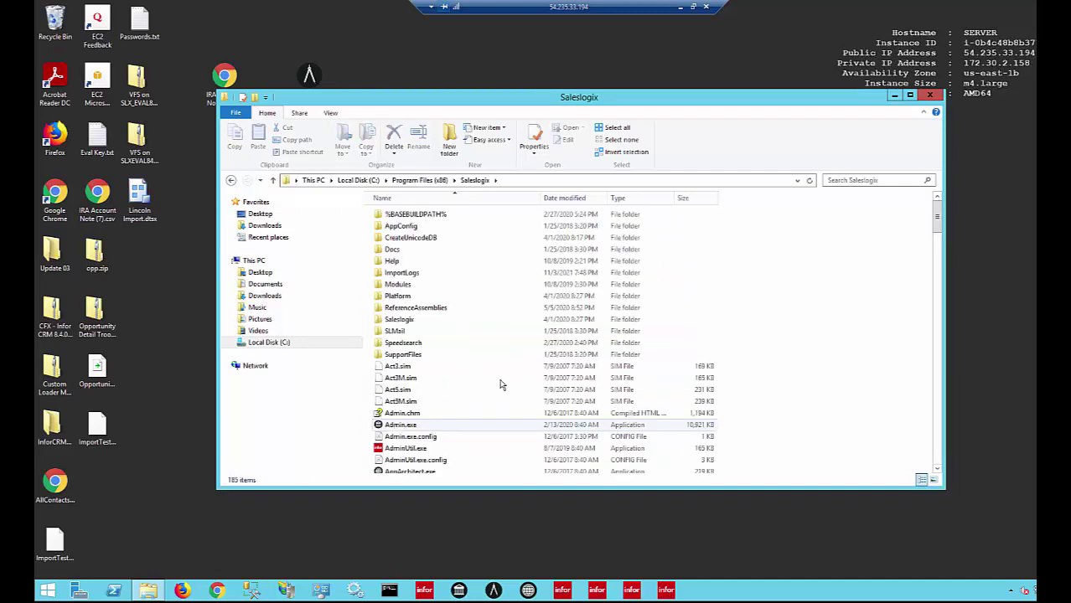
pyautogui.scroll(-3, 481, 333)
pyautogui.scroll(-12, 481, 333)
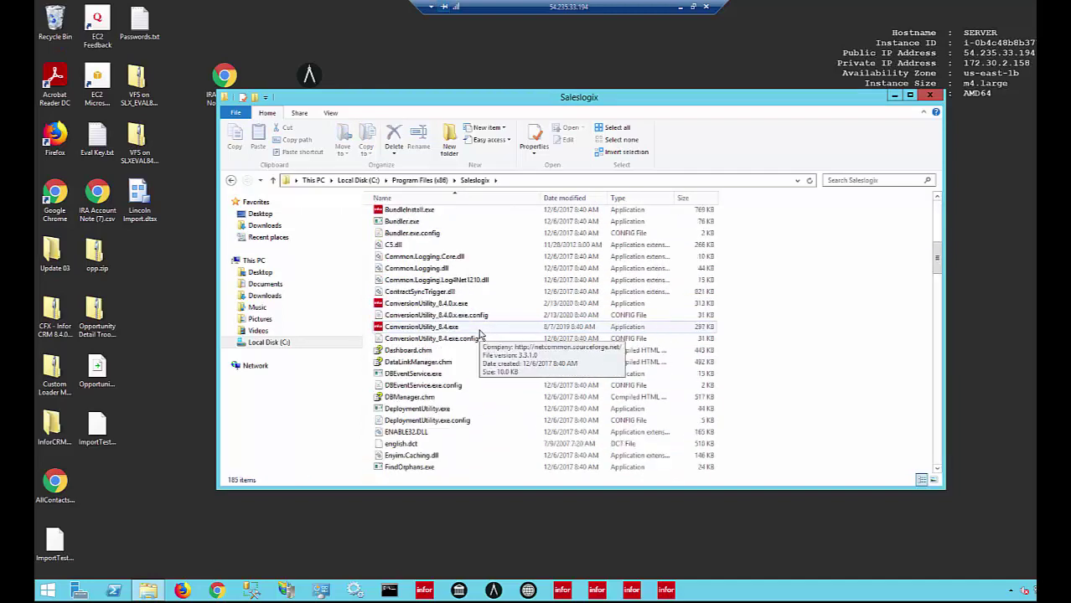
pyautogui.scroll(-1, 480, 334)
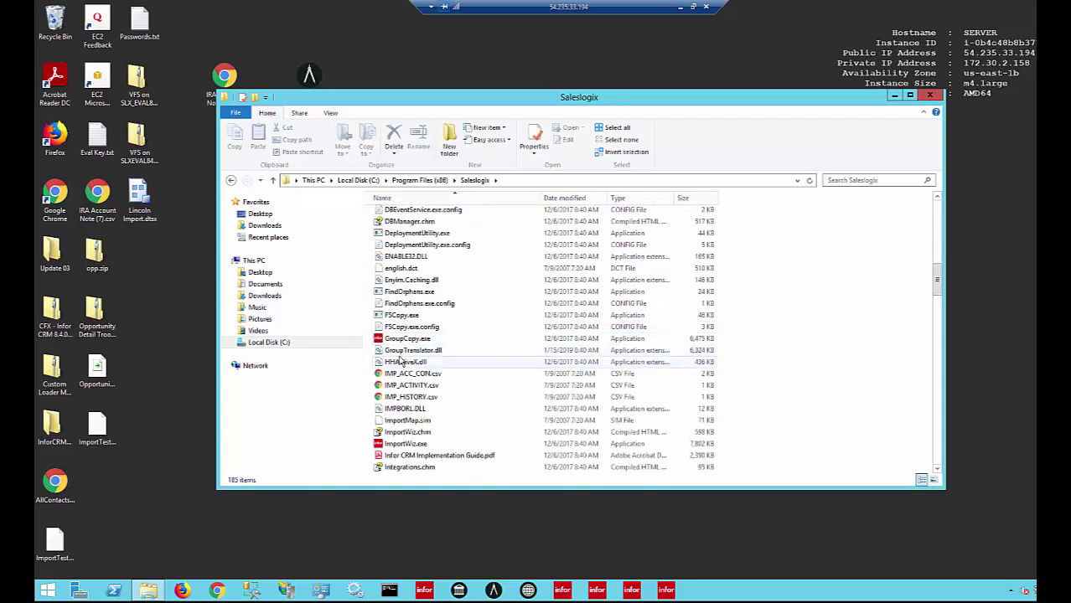
pyautogui.click(401, 444)
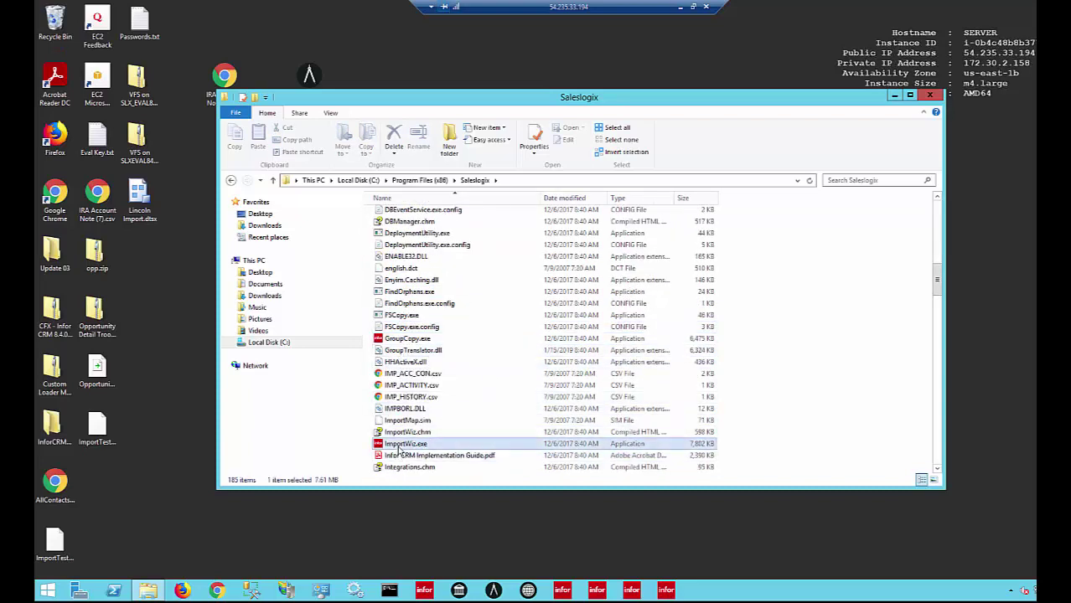